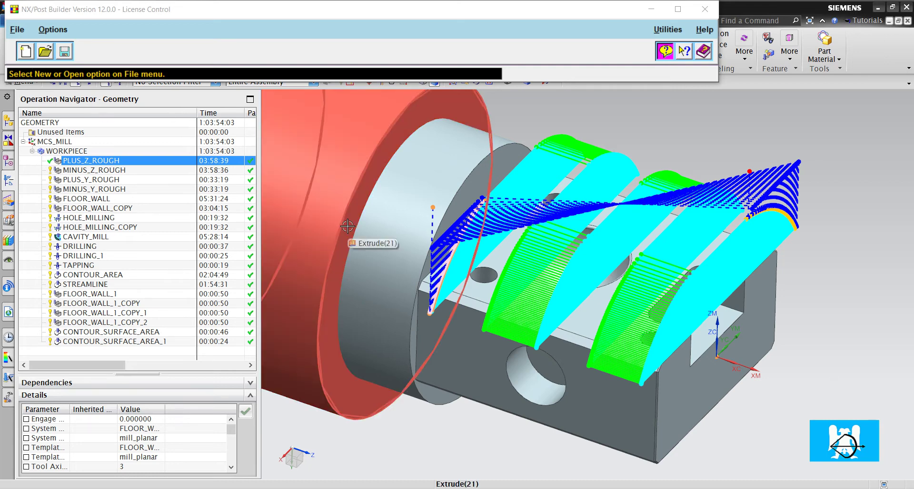
# Create new_post as a millimetre 4-Axis with Rotary Table mill post and preview its 3-D machine
pyautogui.click(840, 147)
pyautogui.scroll(-2, 734, 214)
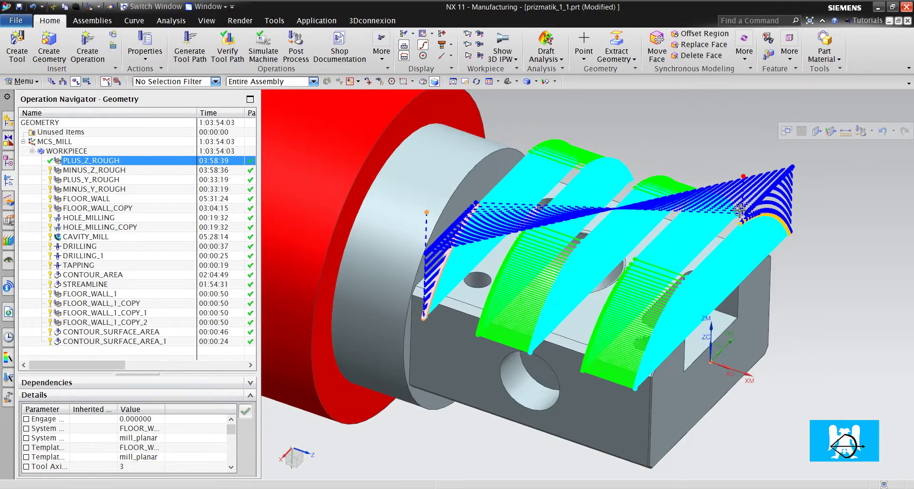
pyautogui.scroll(-2, 737, 210)
pyautogui.moveTo(669, 205)
pyautogui.mouseDown(button='middle')
pyautogui.moveTo(693, 175)
pyautogui.moveTo(683, 233)
pyautogui.moveTo(670, 208)
pyautogui.mouseUp(button='middle')
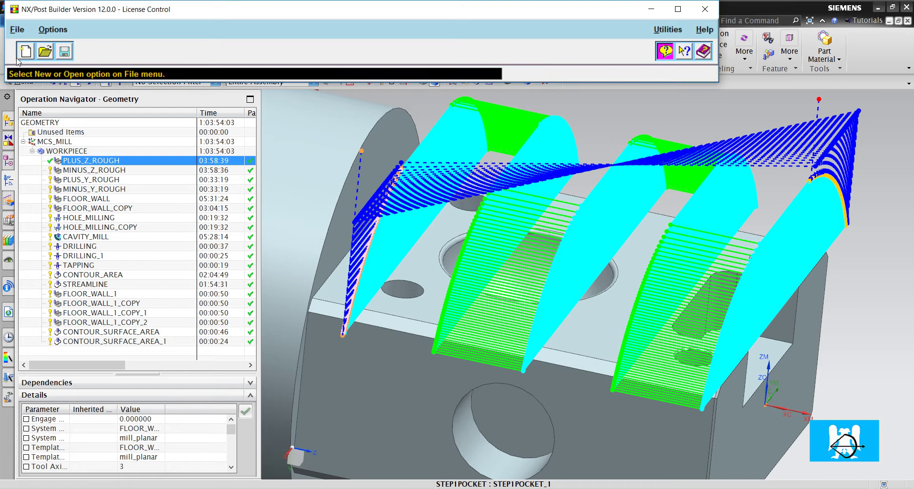
pyautogui.click(18, 57)
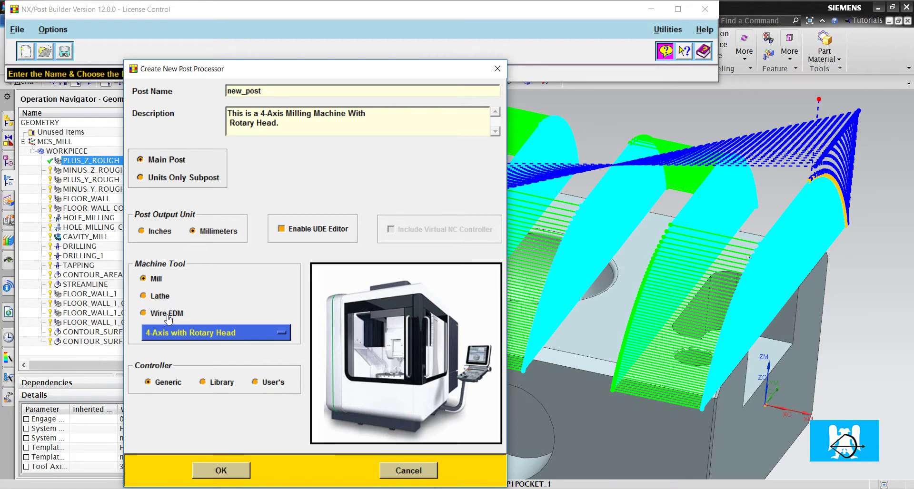
pyautogui.click(186, 337)
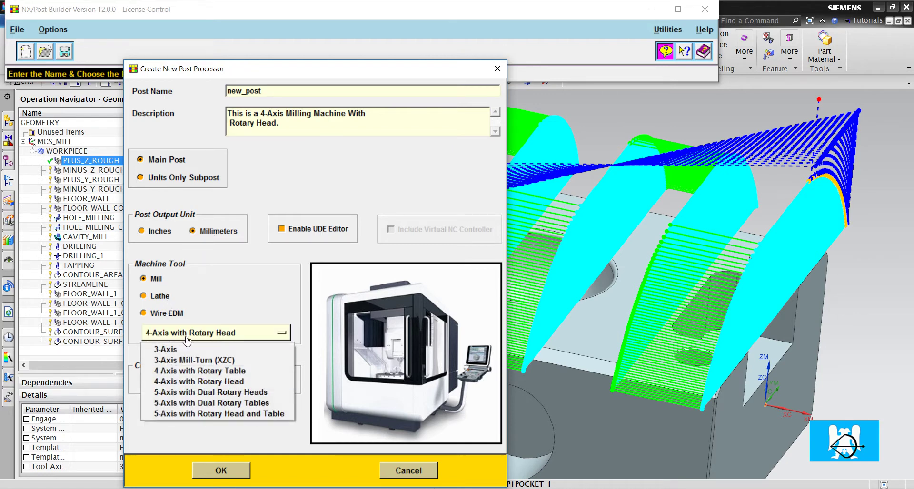
pyautogui.click(231, 371)
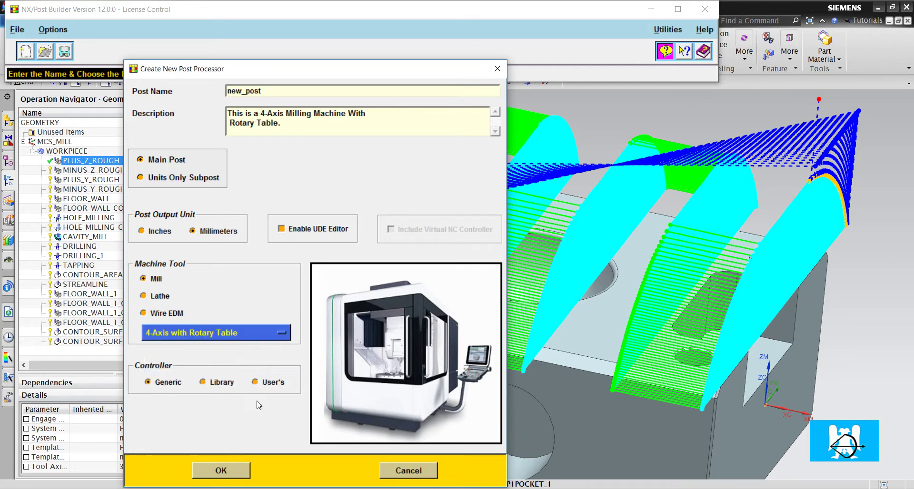
pyautogui.click(243, 468)
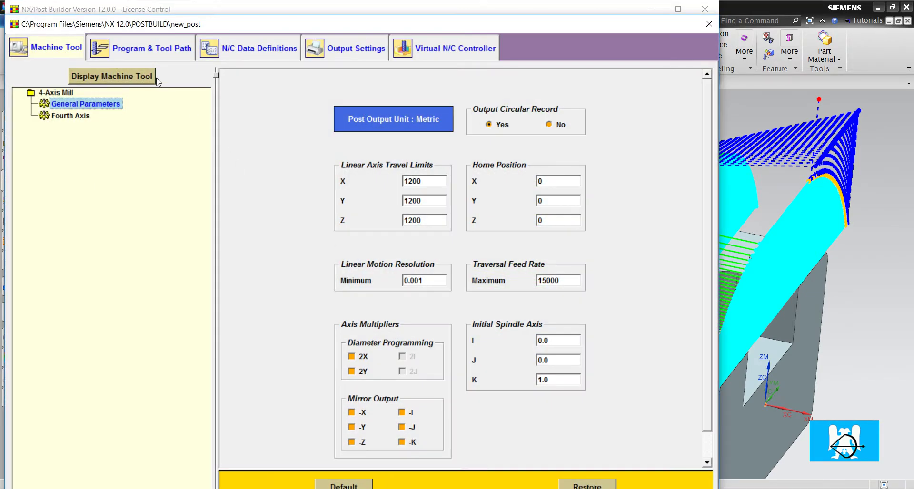
pyautogui.click(155, 79)
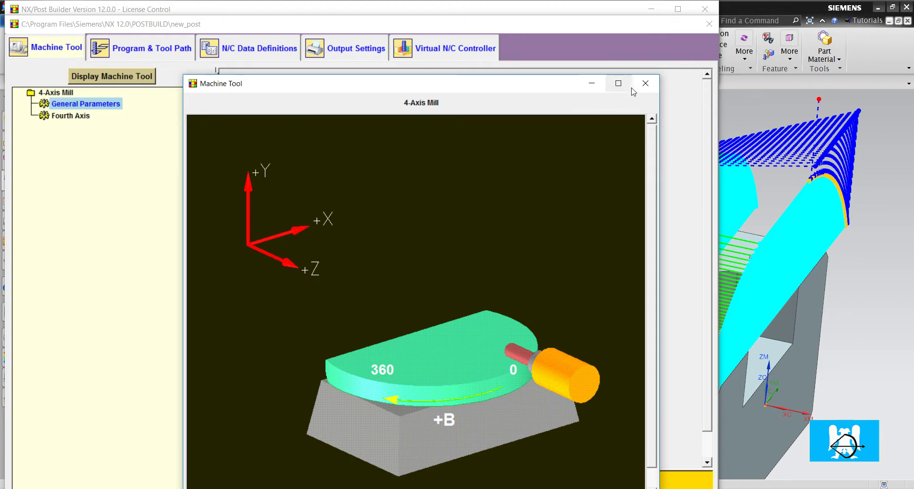
# Set the fourth axis plane of rotation to YZ and preview the machine
pyautogui.click(645, 83)
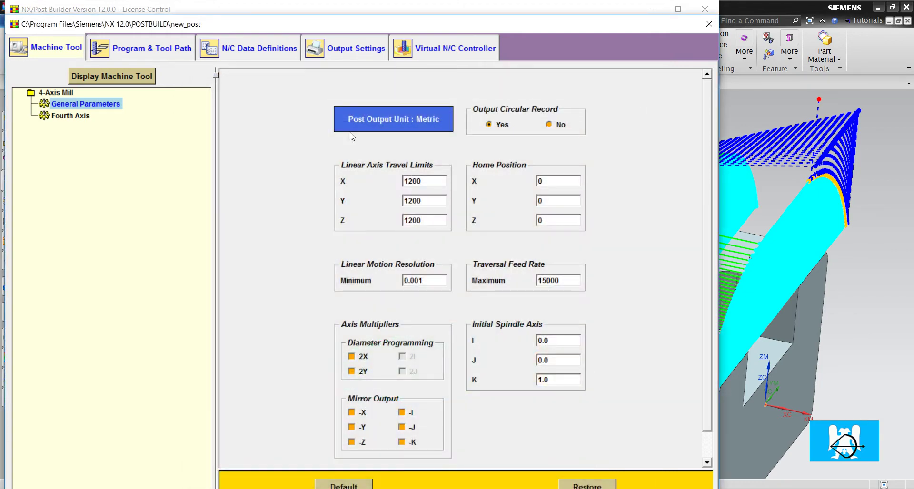
pyautogui.click(78, 116)
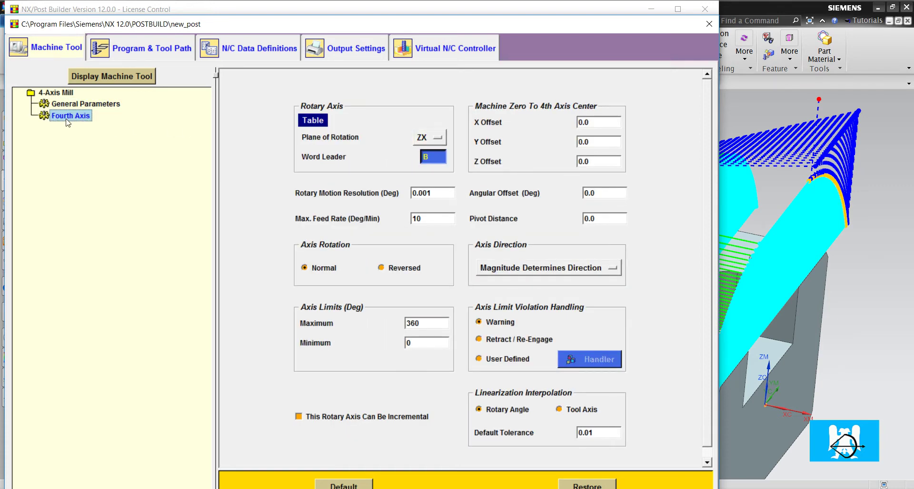
pyautogui.click(429, 137)
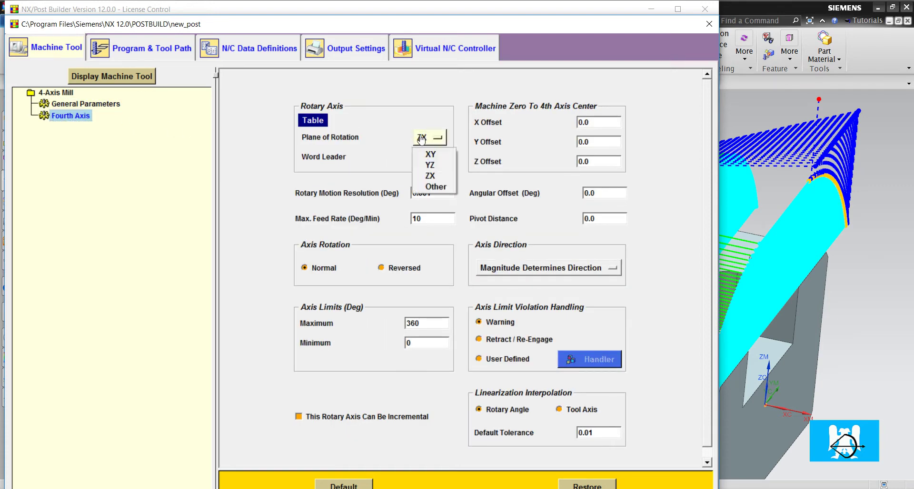
pyautogui.click(435, 165)
pyautogui.click(88, 77)
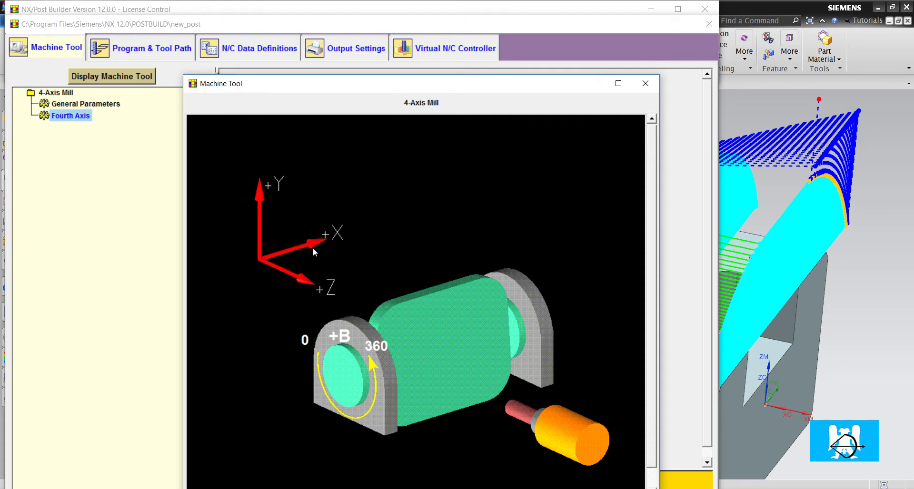
# Change the fourth-axis word leader from B to A and save the post
pyautogui.click(636, 84)
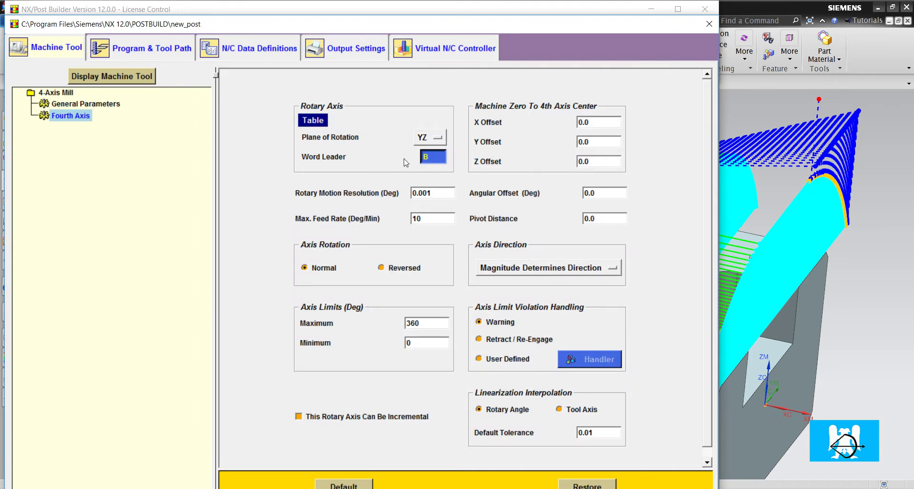
pyautogui.click(433, 157)
pyautogui.write('A')
pyautogui.click(709, 24)
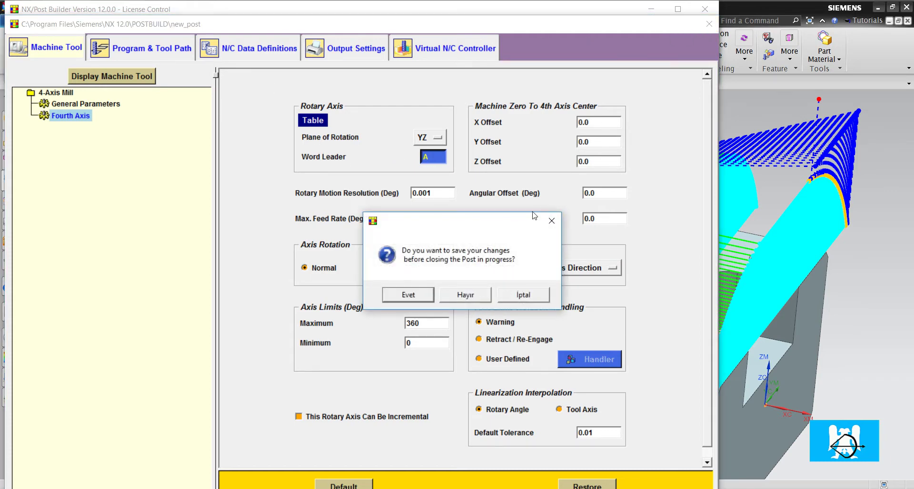
# Minimize Post Builder, view PLUS_Z_ROUGH's toolpath around the side pocket, then deselect it
pyautogui.click(468, 299)
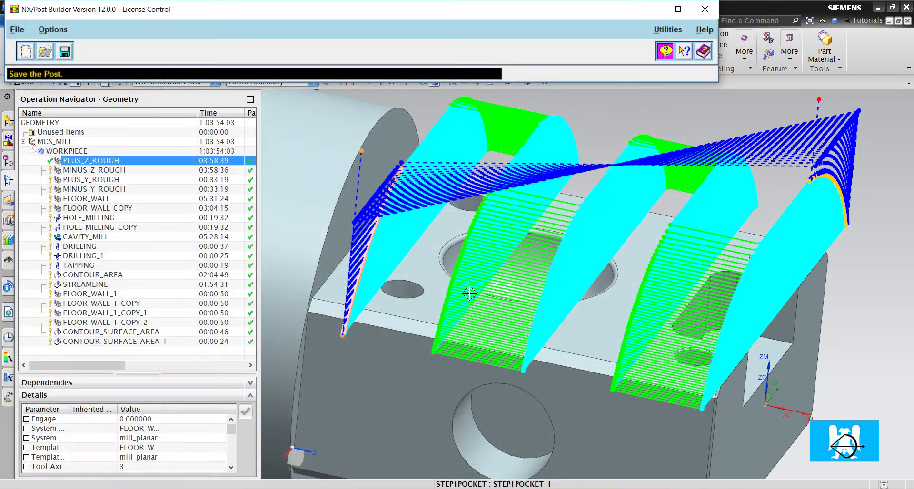
pyautogui.click(652, 9)
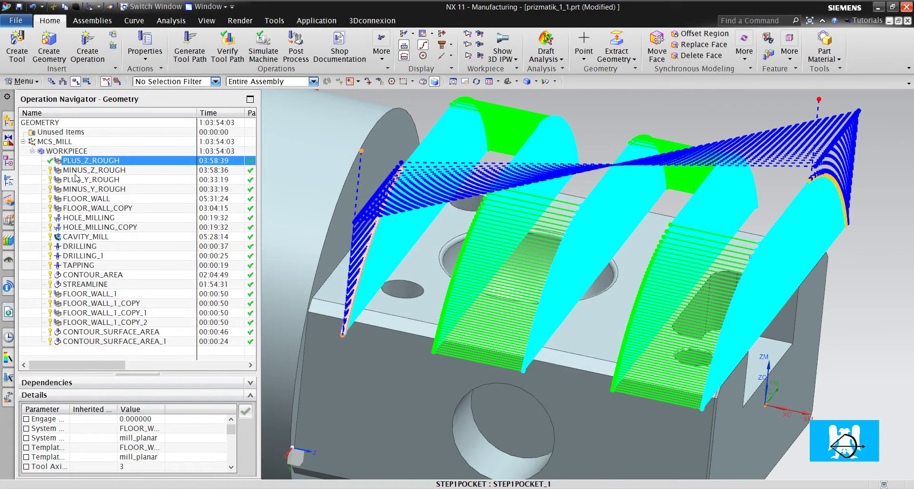
pyautogui.click(36, 173)
pyautogui.click(88, 161)
pyautogui.moveTo(282, 198)
pyautogui.mouseDown(button='middle')
pyautogui.moveTo(651, 241)
pyautogui.moveTo(500, 245)
pyautogui.mouseUp(button='middle')
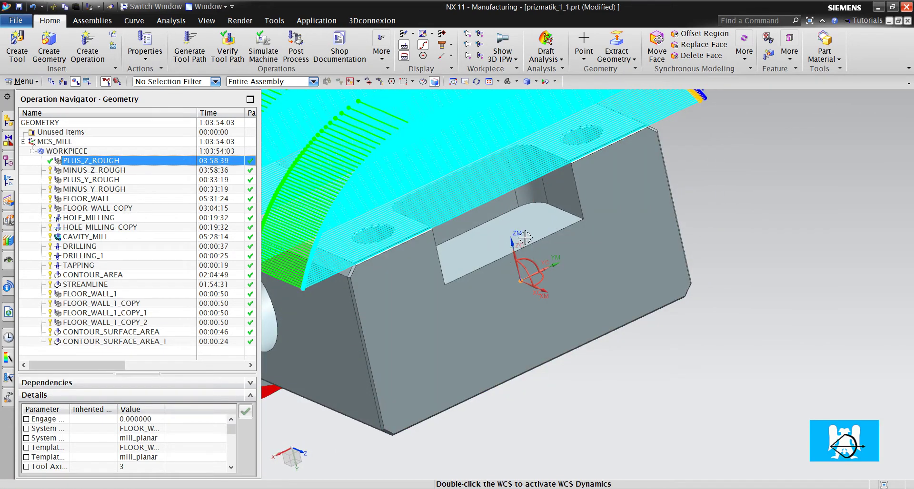
pyautogui.scroll(-3, 562, 257)
pyautogui.scroll(2, 562, 258)
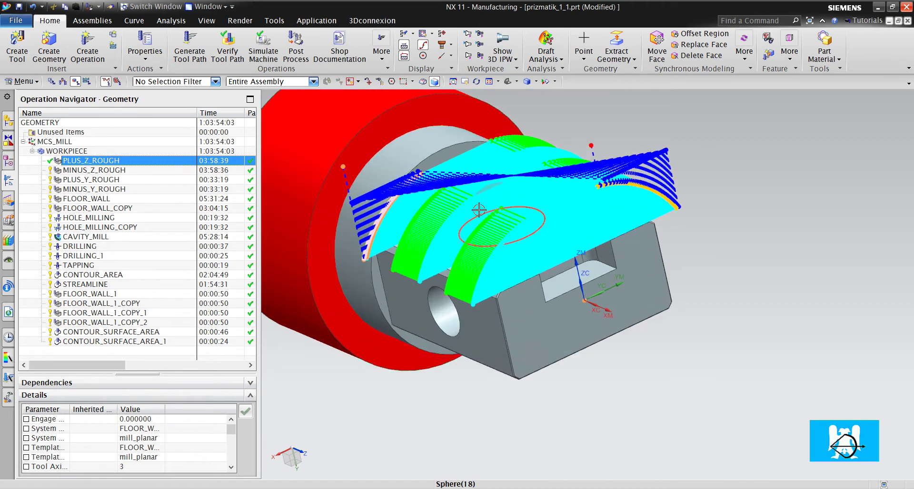
pyautogui.rightClick(107, 161)
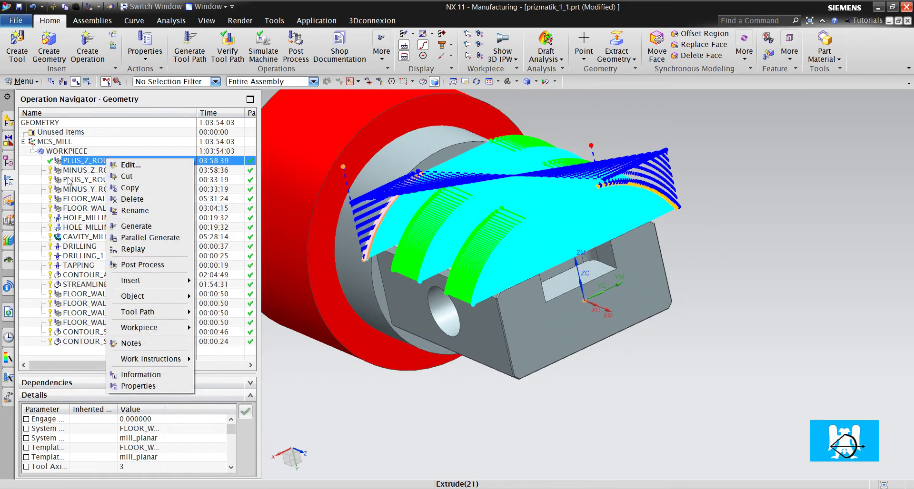
pyautogui.click(38, 183)
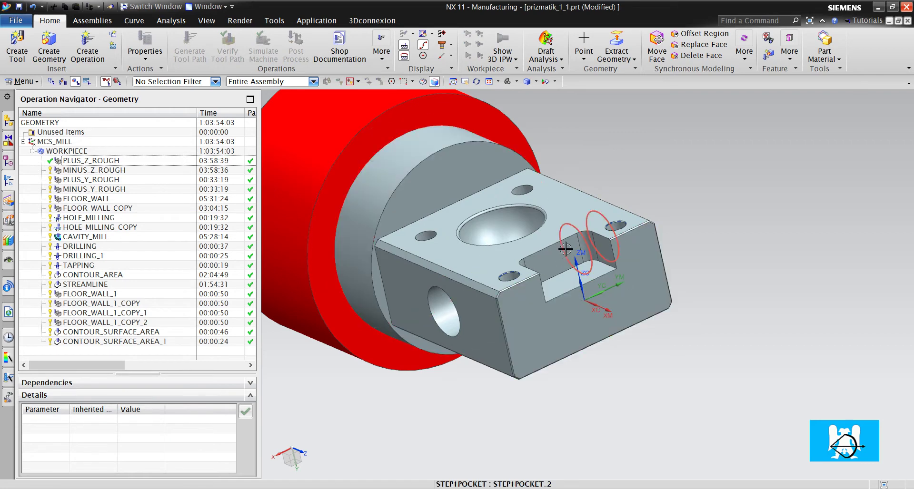
pyautogui.scroll(3, 583, 270)
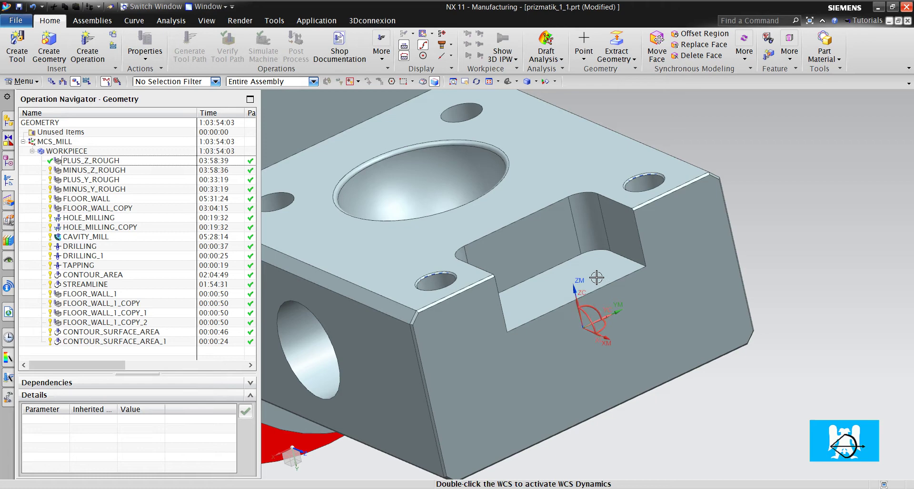
# Post-process PLUS_Z_ROUGH with OGUZ_4X, overwriting the existing output file
pyautogui.rightClick(101, 159)
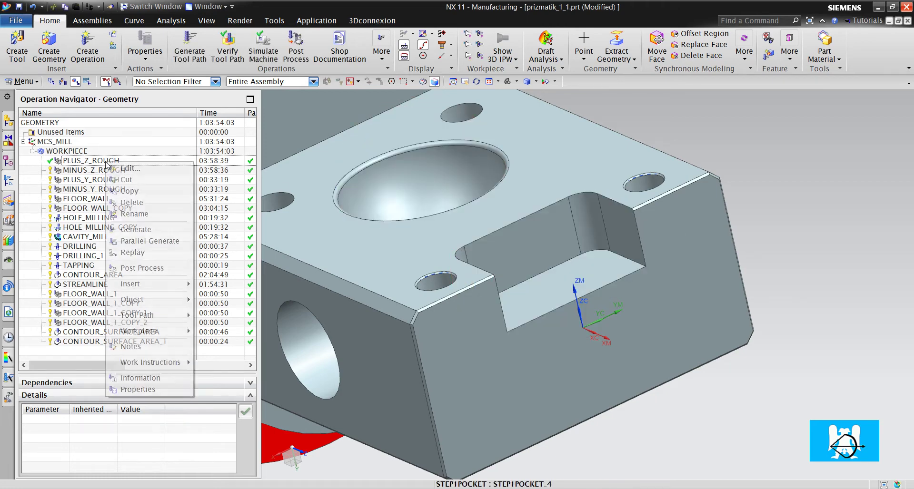
pyautogui.click(152, 272)
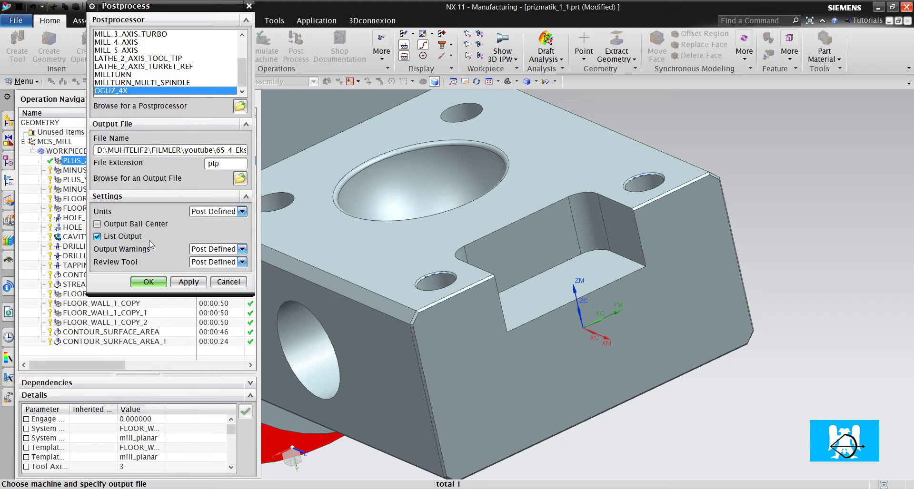
pyautogui.click(159, 280)
pyautogui.press('Return')
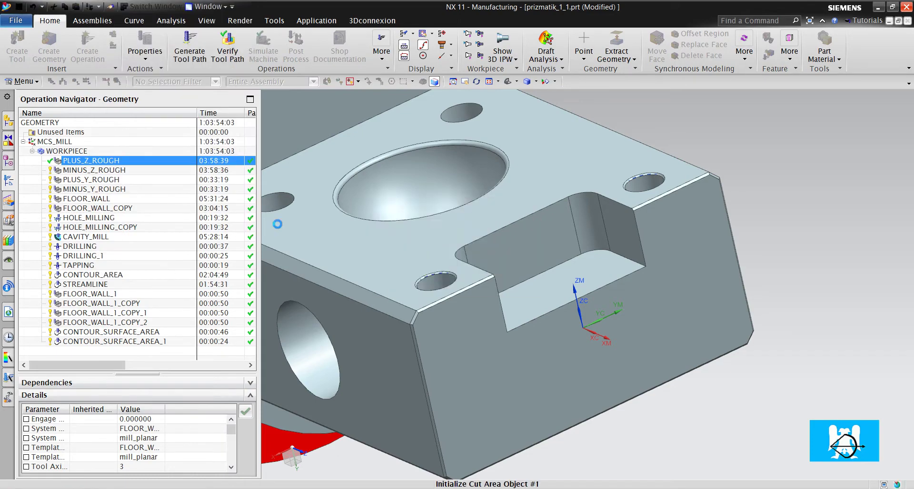
# Check the A0.0 rotary word in the NC listing, then close it
pyautogui.scroll(10, 873, 345)
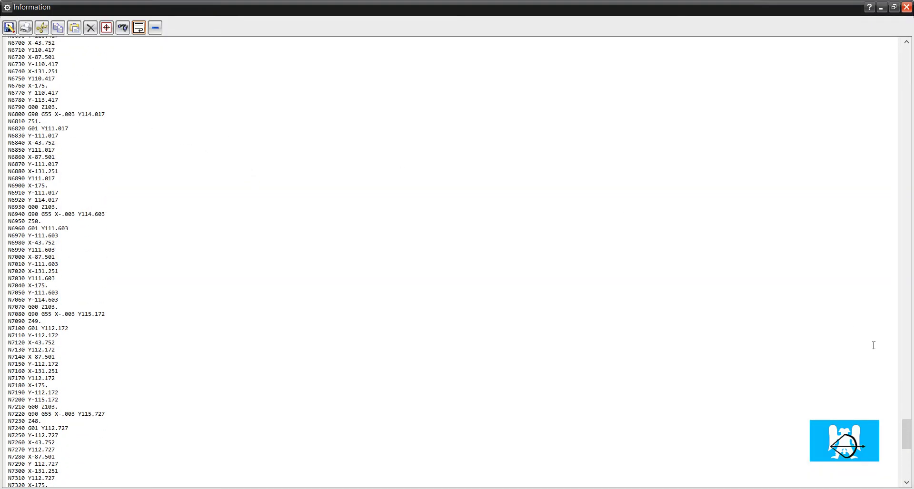
pyautogui.moveTo(906, 440); pyautogui.dragTo(906, 57)
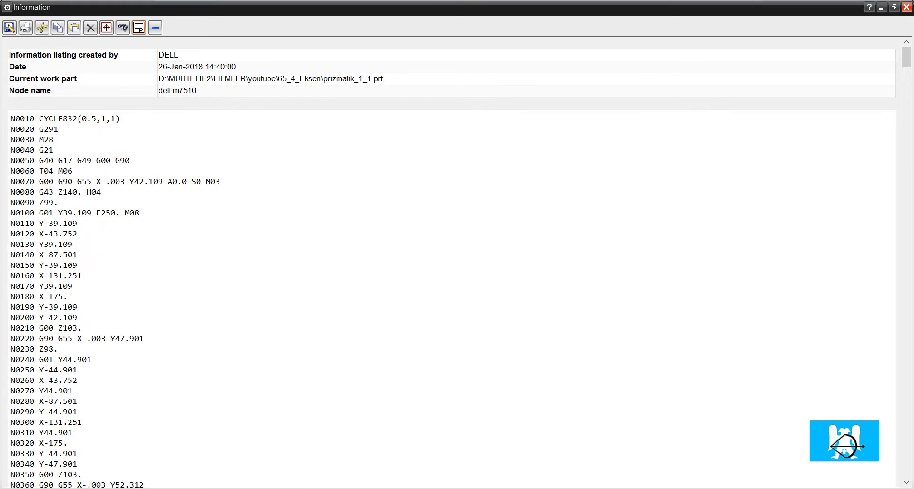
pyautogui.keyDown('ctrl'); pyautogui.scroll(3, 167, 184); pyautogui.keyUp('ctrl')
pyautogui.moveTo(243, 222); pyautogui.dragTo(219, 194)
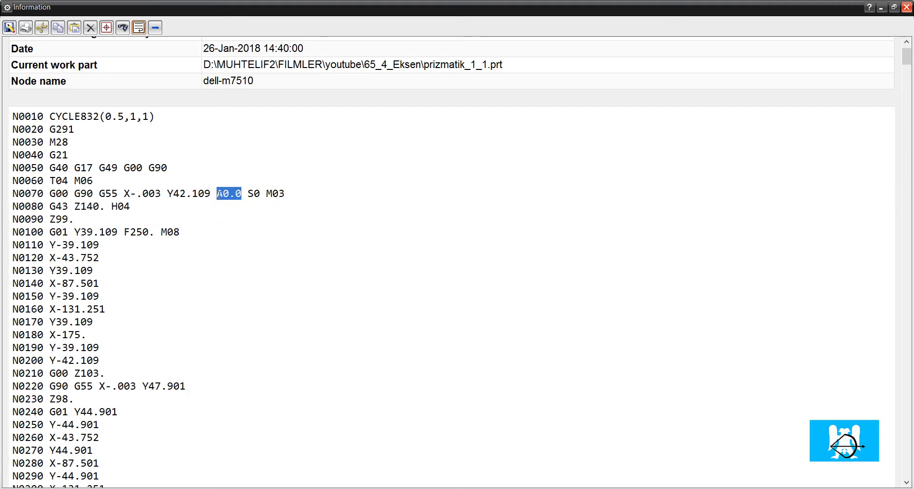
pyautogui.click(906, 7)
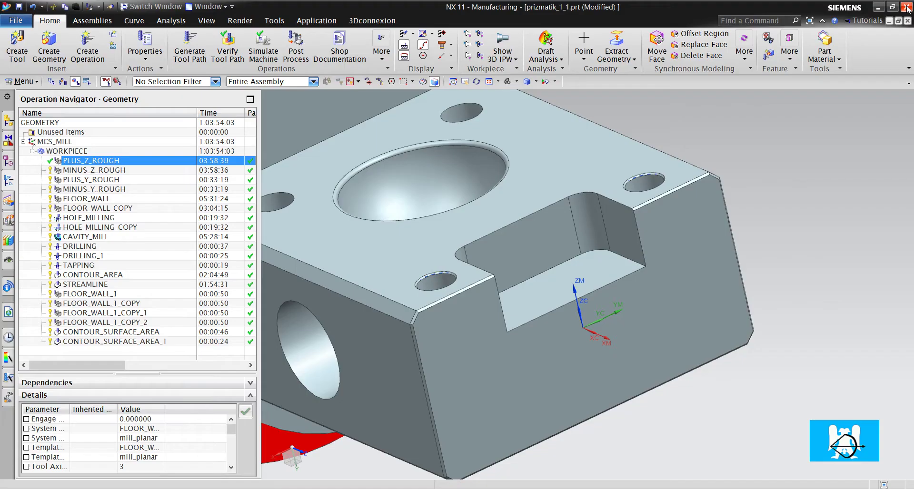
# Post-process PLUS_Z_ROUGH and MINUS_Z_ROUGH together with OGUZ_4X as one grouped program
pyautogui.keyDown('ctrl'); pyautogui.click(119, 172); pyautogui.keyUp('ctrl')
pyautogui.rightClick(119, 173)
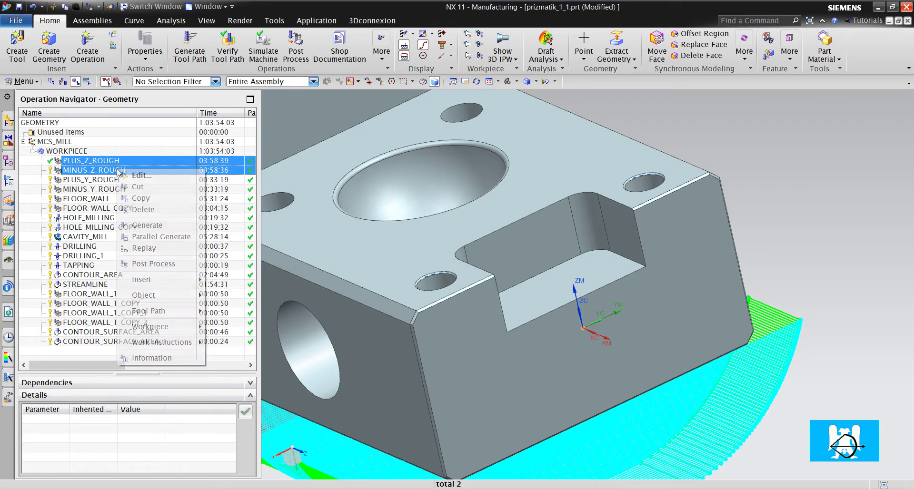
pyautogui.click(171, 263)
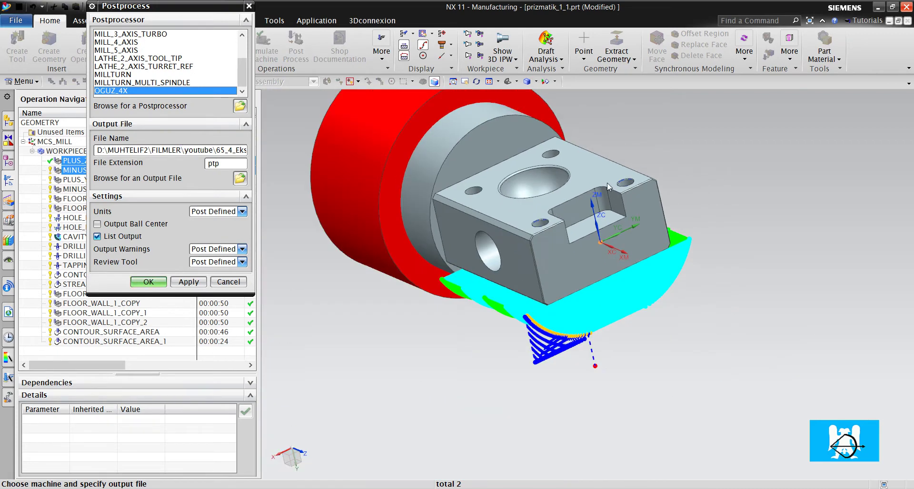
pyautogui.moveTo(606, 183); pyautogui.dragTo(598, 206, button='middle')
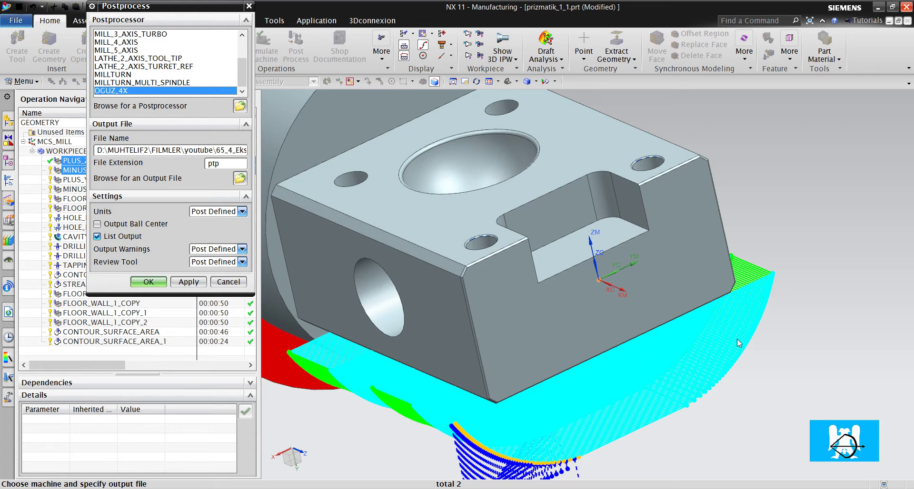
pyautogui.click(151, 283)
pyautogui.click(365, 265)
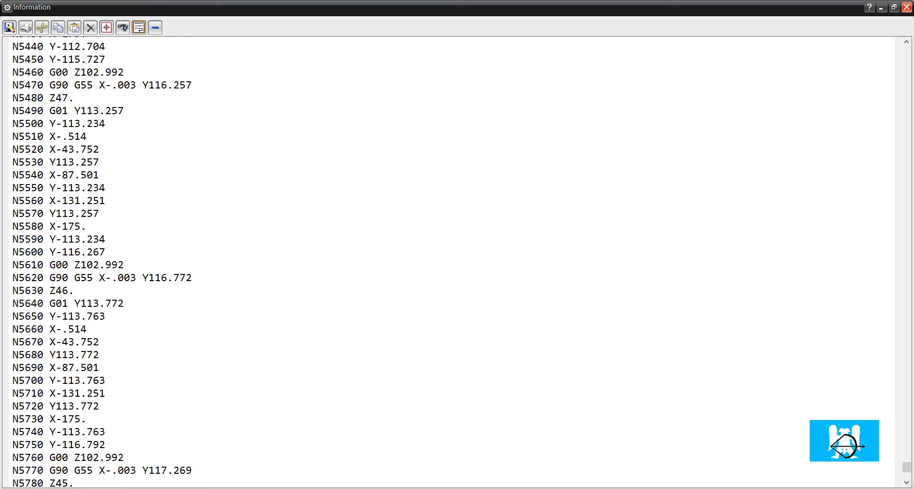
# Mark the A0.0 rotation on line N0070 and search the listing for 'A'
pyautogui.moveTo(906, 467); pyautogui.dragTo(906, 51)
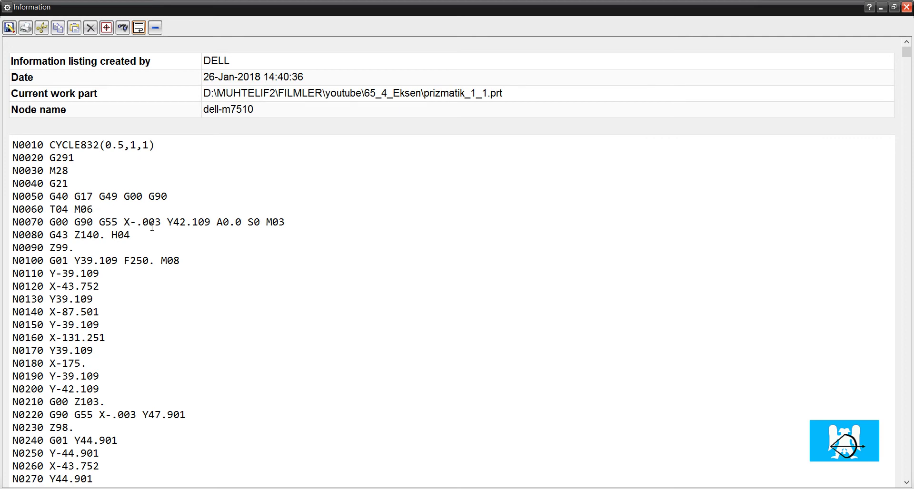
pyautogui.moveTo(243, 223); pyautogui.dragTo(218, 222)
pyautogui.hotkey('ctrl', 'f')
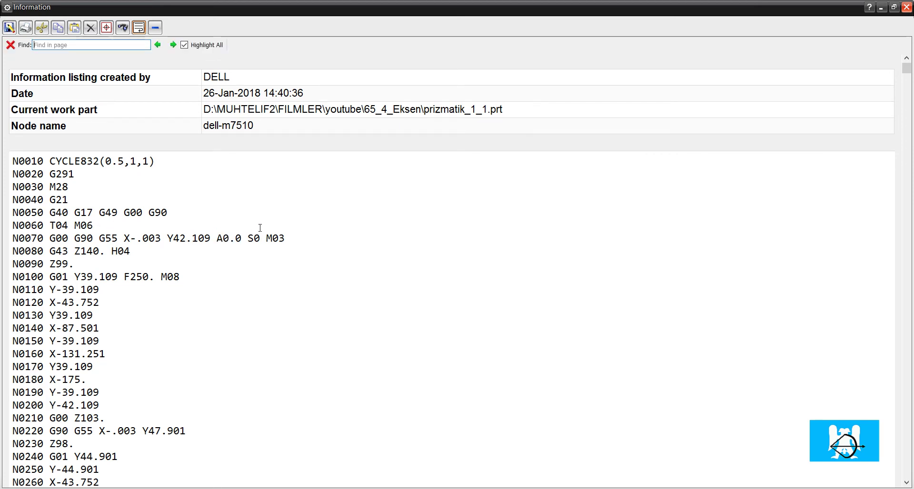
pyautogui.write('a')
pyautogui.press('BackSpace')
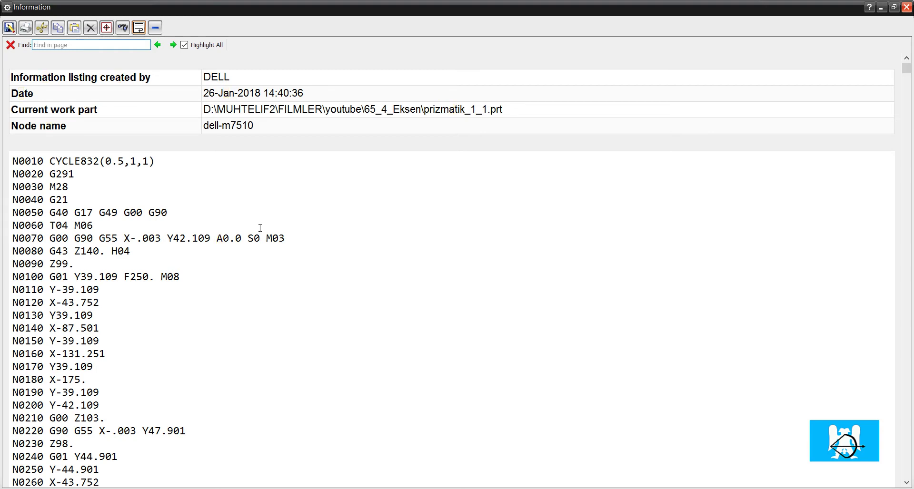
pyautogui.write('A')
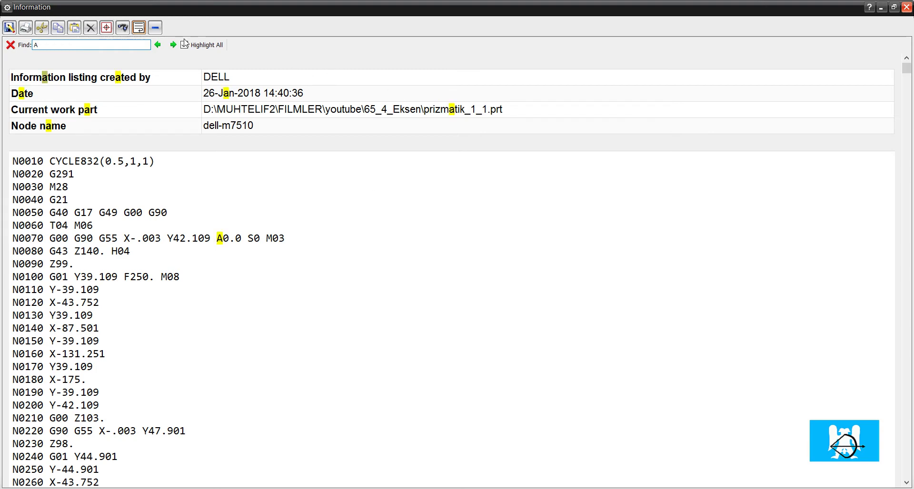
# Step through the A matches to A-180 on line N7790, then close the listing
pyautogui.click(174, 45)
pyautogui.click(173, 45)
pyautogui.click(173, 45)
pyautogui.click(174, 45)
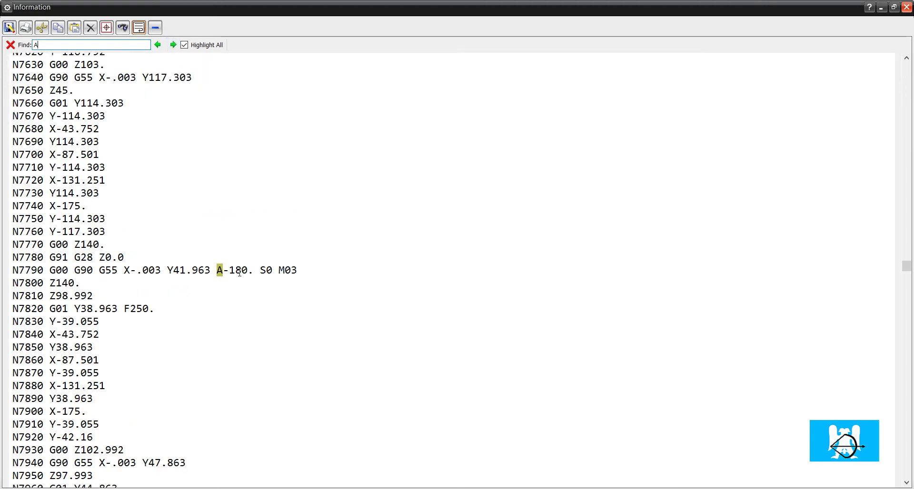
pyautogui.moveTo(250, 275); pyautogui.dragTo(229, 269)
pyautogui.click(224, 270)
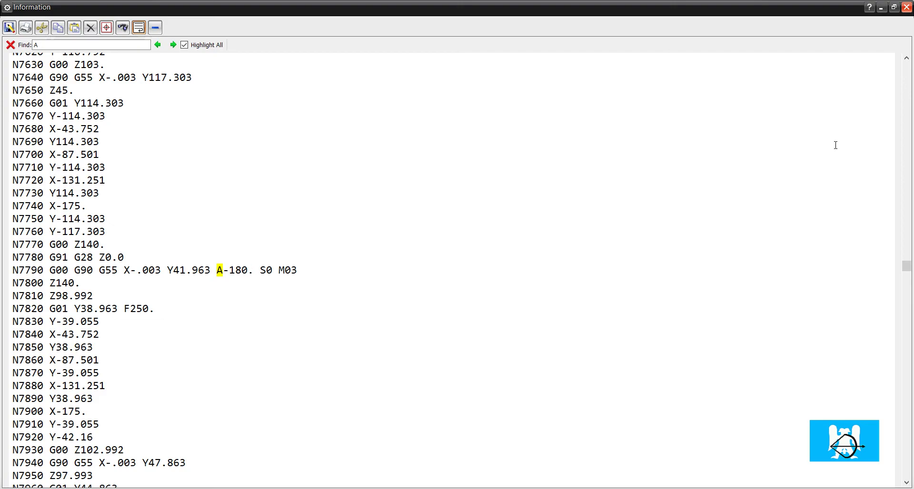
pyautogui.click(905, 8)
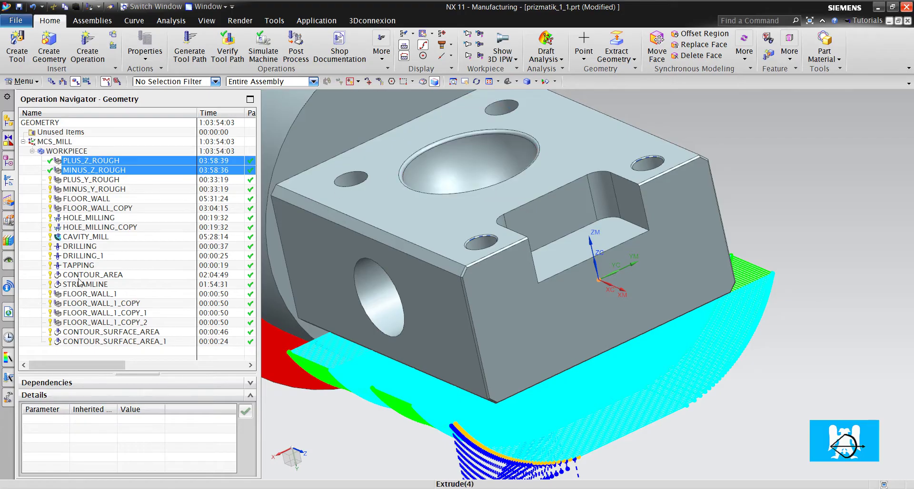
# Post-process FLOOR_WALL_1 through FLOOR_WALL_1_COPY_2 with OGUZ_4X, overwriting the output file
pyautogui.click(100, 293)
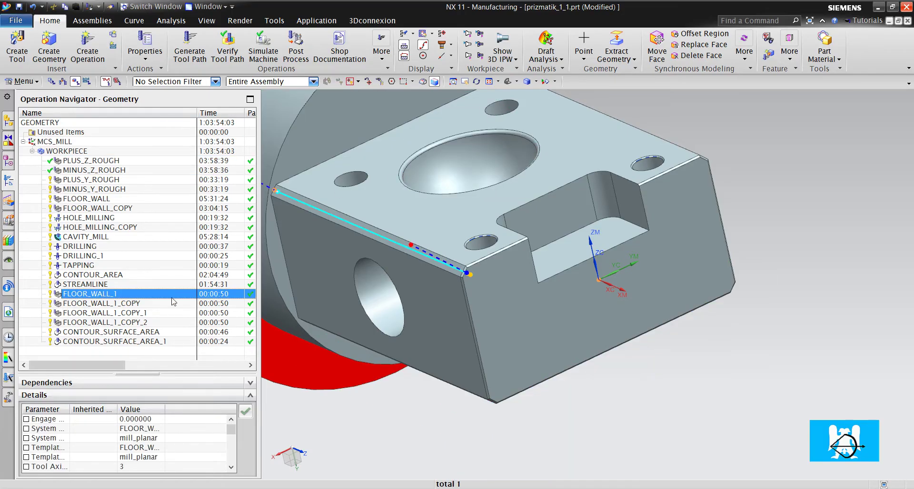
pyautogui.moveTo(542, 265); pyautogui.dragTo(655, 184, button='middle')
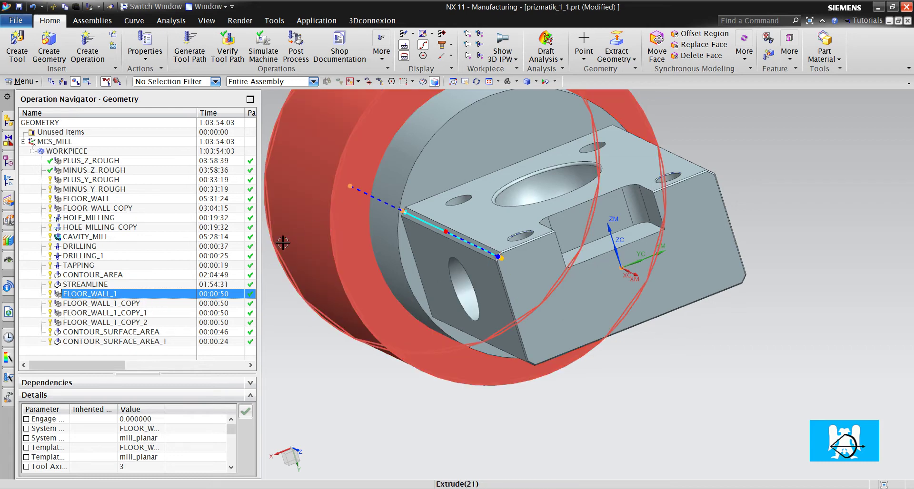
pyautogui.keyDown('shift'); pyautogui.click(144, 323); pyautogui.keyUp('shift')
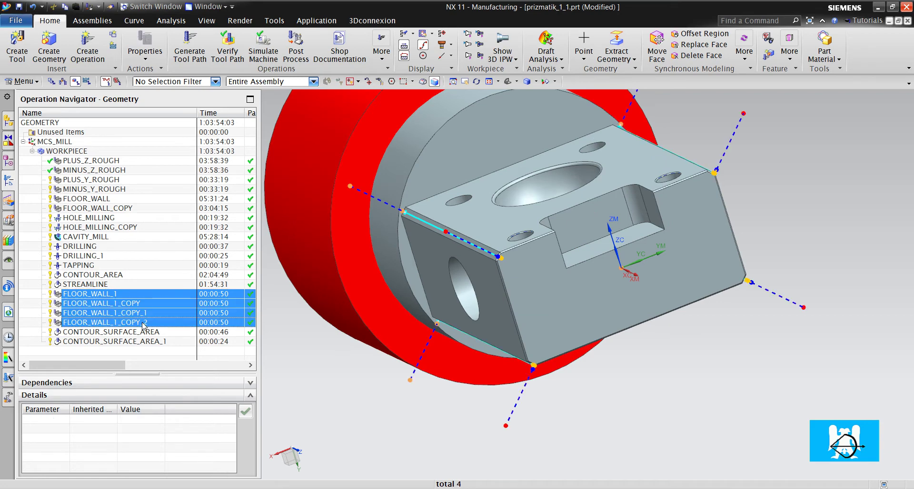
pyautogui.rightClick(131, 304)
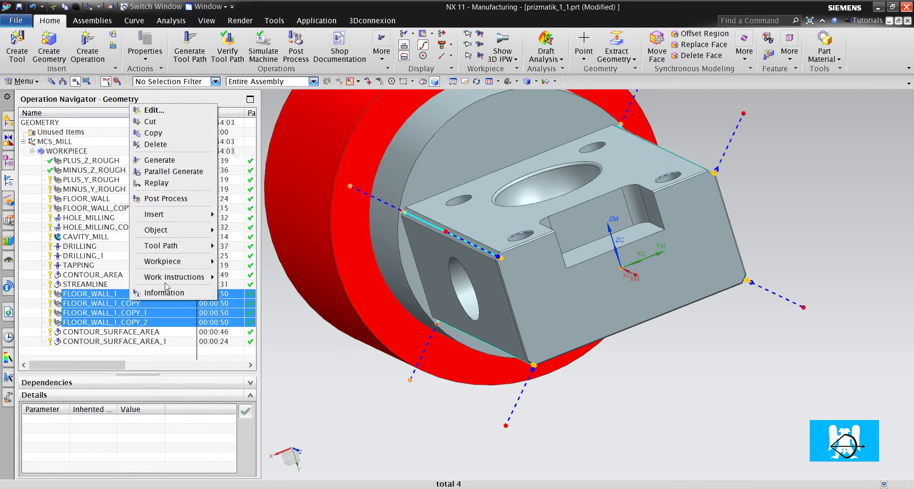
pyautogui.click(193, 200)
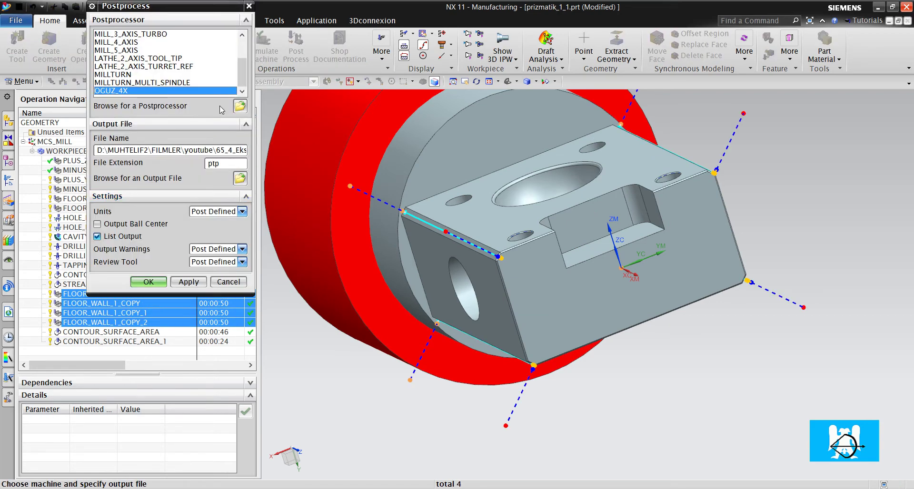
pyautogui.click(149, 283)
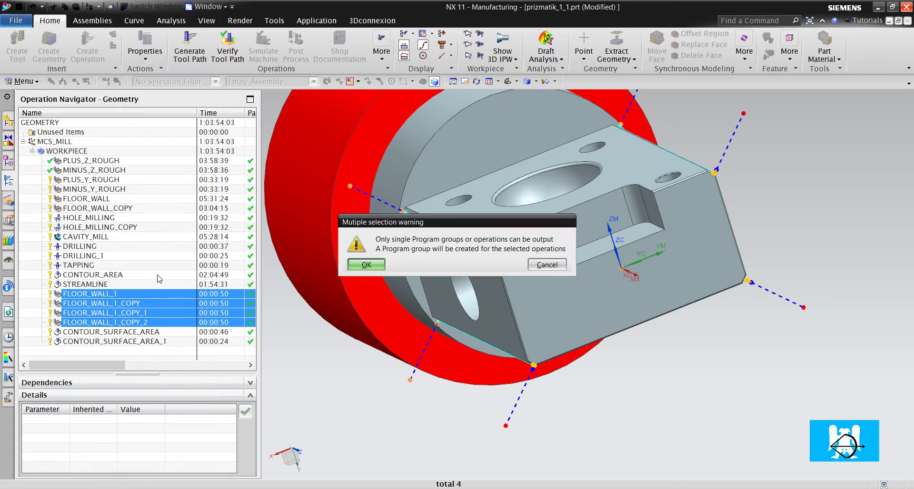
pyautogui.click(366, 268)
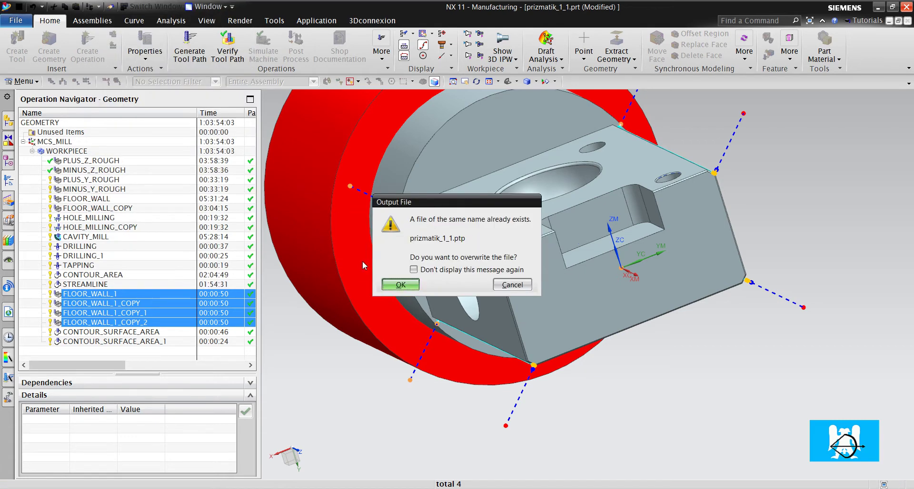
pyautogui.click(397, 284)
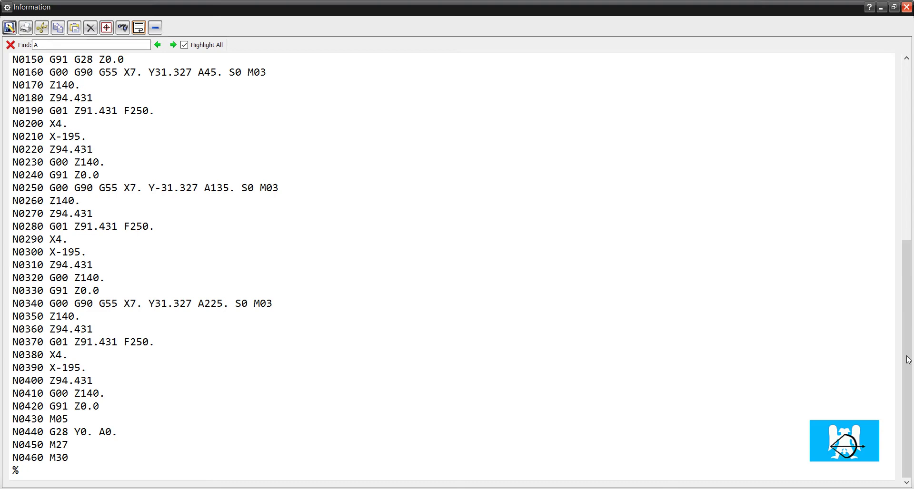
# Review the listing's A-axis indexes: A-45 on N0070, A45 on N0160, A135 on N0250
pyautogui.moveTo(906, 360); pyautogui.dragTo(903, 158)
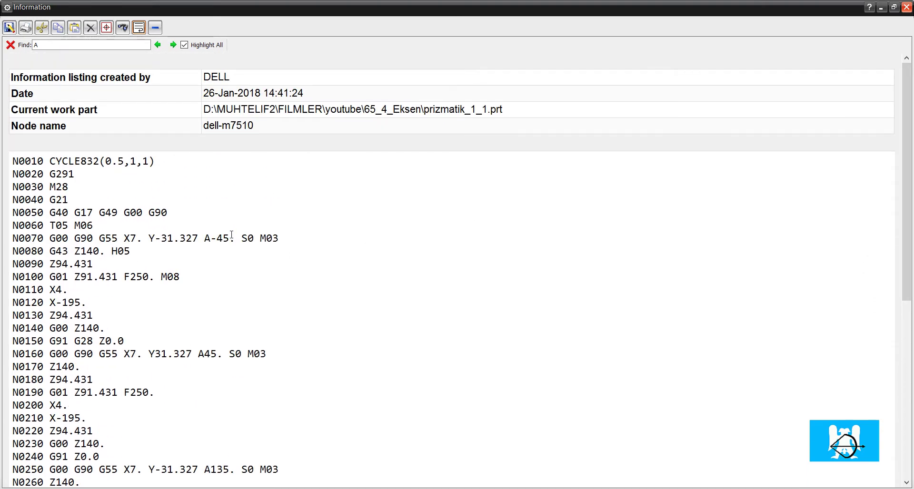
pyautogui.moveTo(229, 234); pyautogui.dragTo(207, 235)
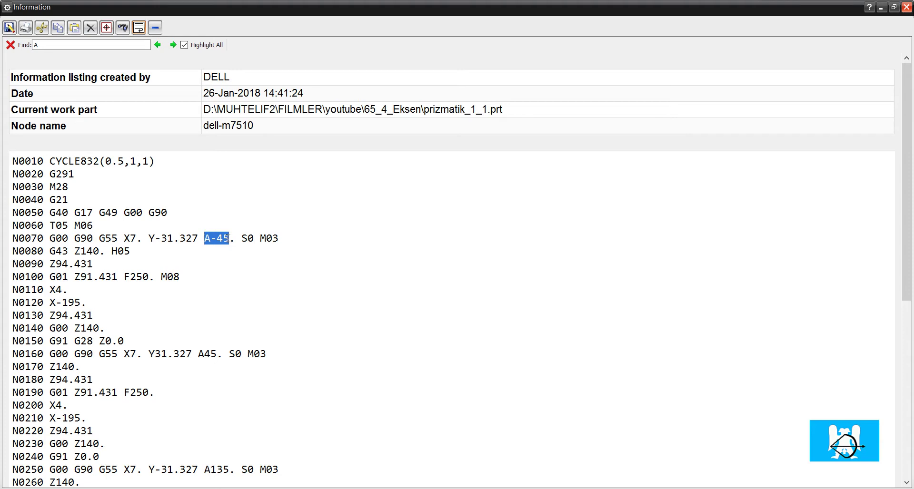
pyautogui.click(217, 355)
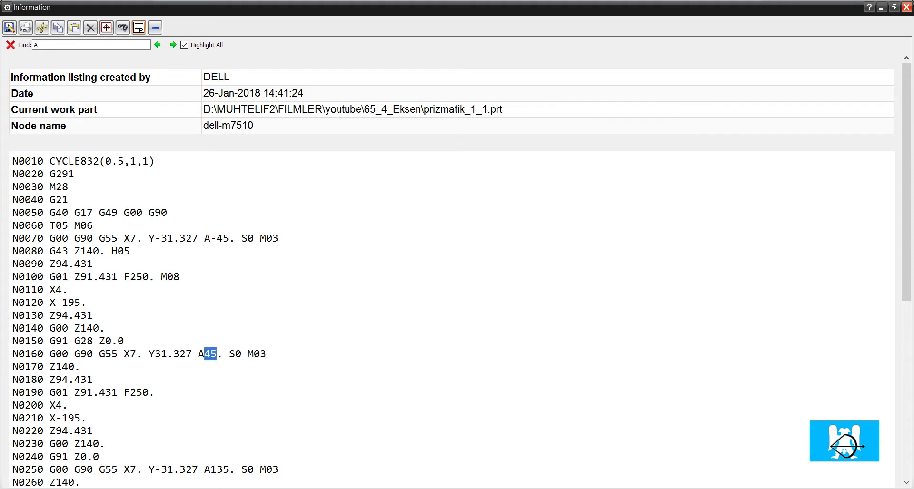
pyautogui.click(199, 354)
pyautogui.scroll(-3, 206, 362)
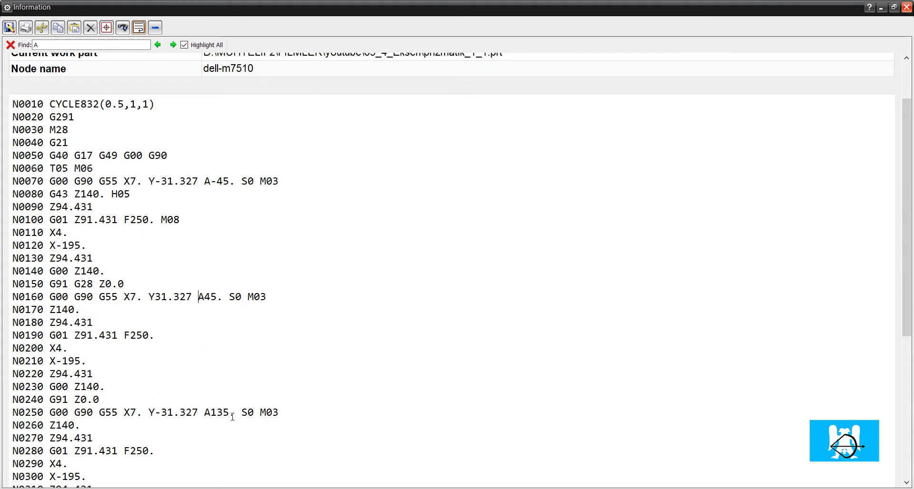
pyautogui.moveTo(232, 412); pyautogui.dragTo(222, 409)
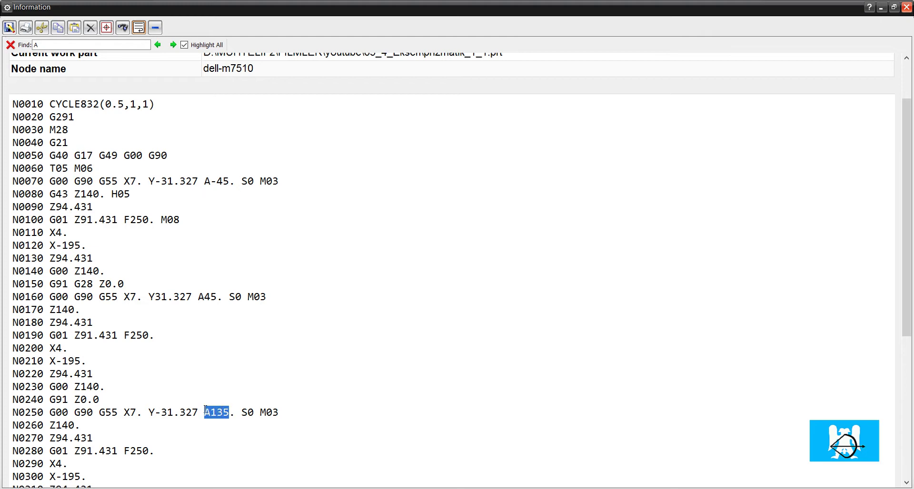
pyautogui.click(205, 410)
pyautogui.scroll(-9, 224, 405)
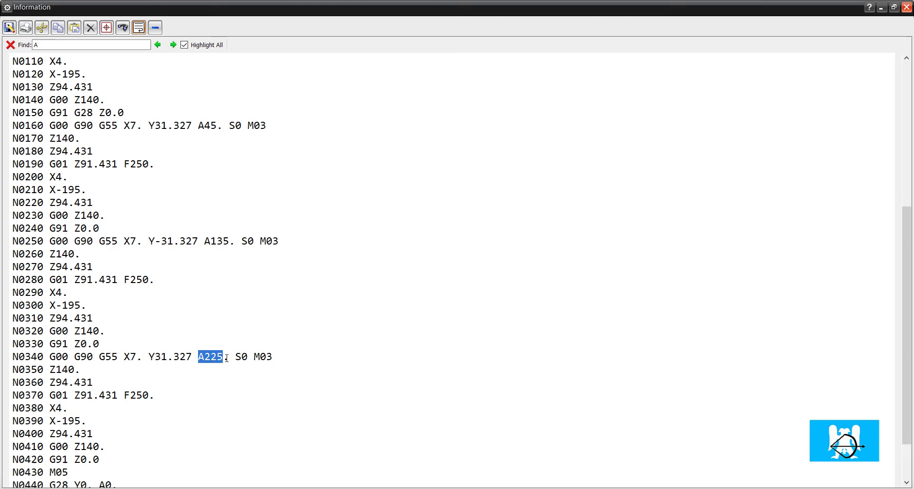
pyautogui.scroll(-3, 218, 360)
pyautogui.scroll(4, 218, 360)
pyautogui.scroll(11, 218, 360)
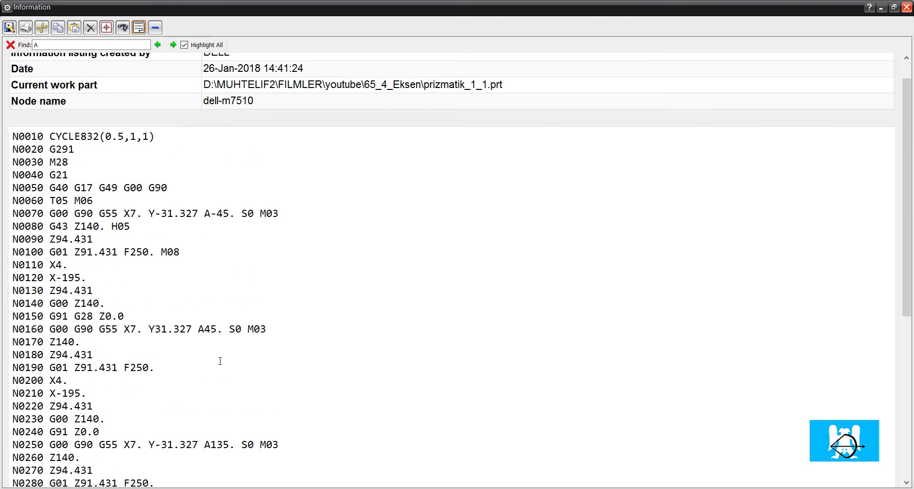
pyautogui.scroll(1, 218, 360)
pyautogui.click(904, 9)
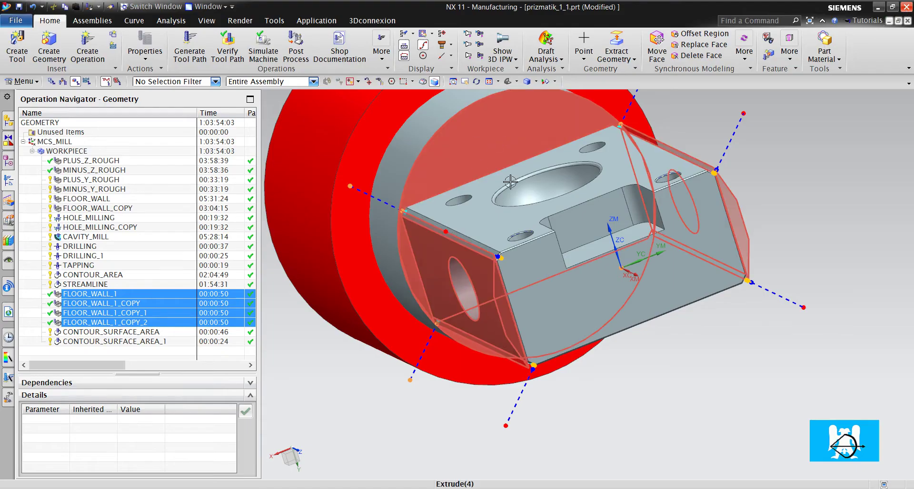
pyautogui.scroll(5, 772, 201)
pyautogui.moveTo(704, 187); pyautogui.dragTo(696, 187, button='middle')
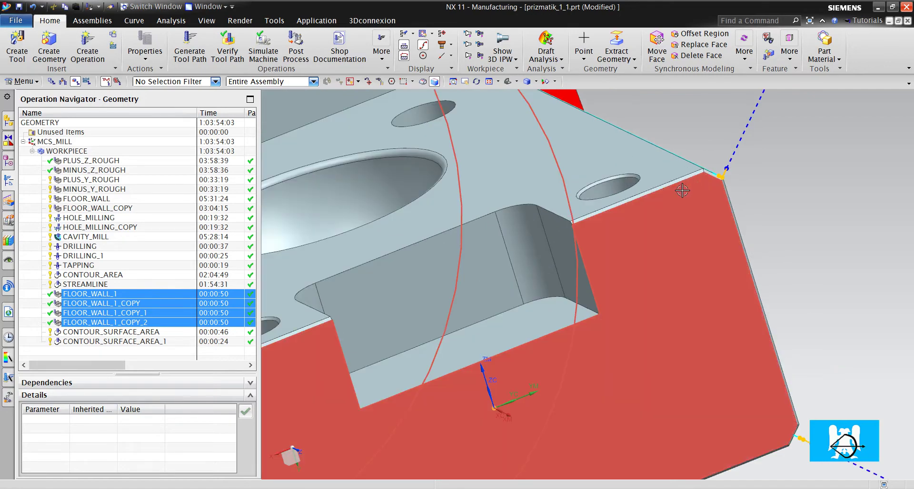
pyautogui.scroll(-3, 637, 198)
pyautogui.scroll(-2, 666, 205)
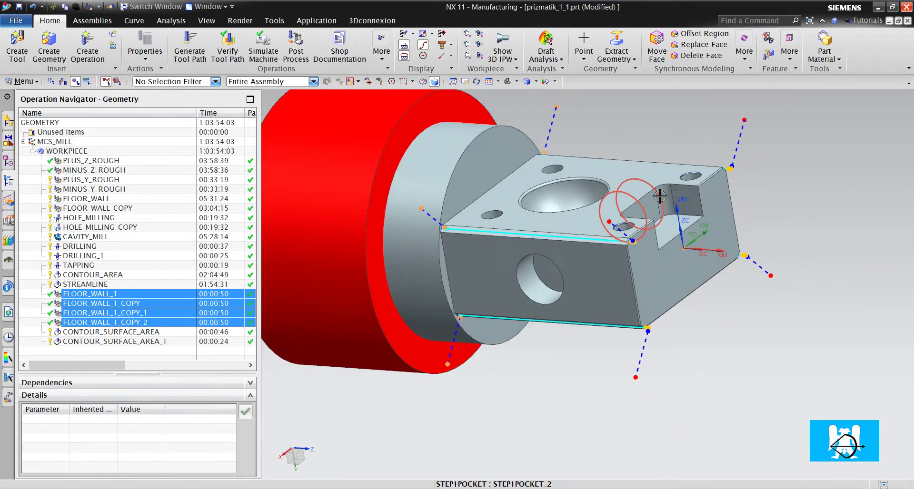
pyautogui.scroll(2, 690, 180)
pyautogui.scroll(2, 701, 167)
pyautogui.scroll(-2, 732, 167)
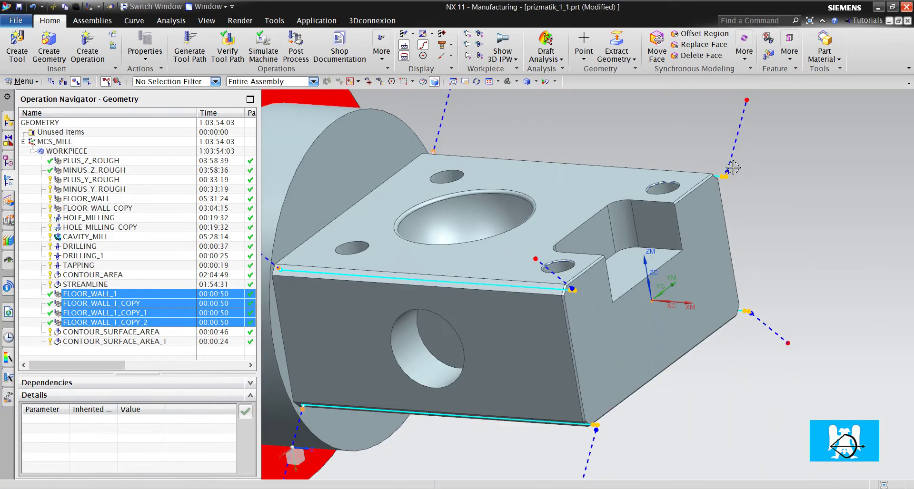
pyautogui.scroll(-3, 757, 174)
pyautogui.scroll(3, 397, 202)
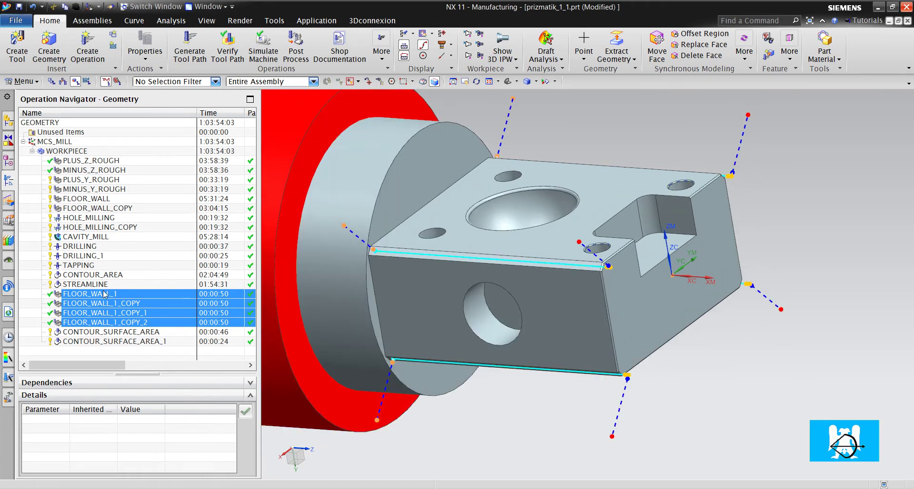
pyautogui.click(38, 290)
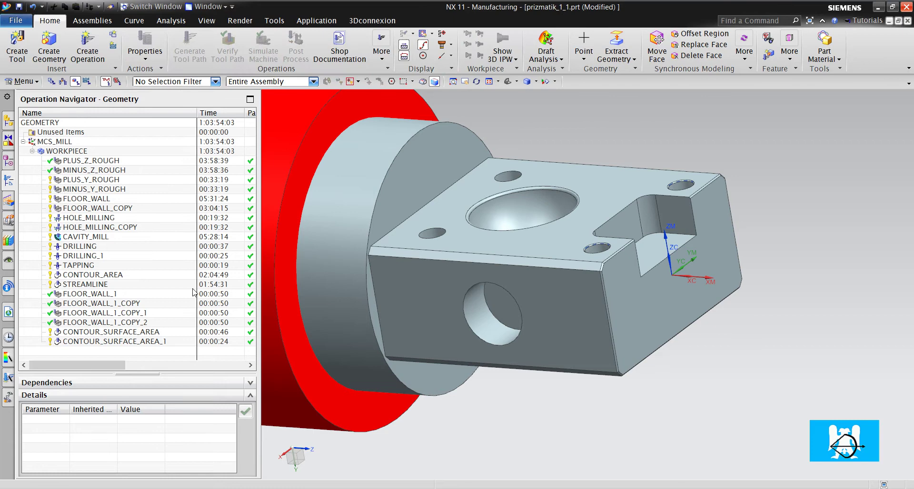
pyautogui.click(122, 294)
pyautogui.click(139, 303)
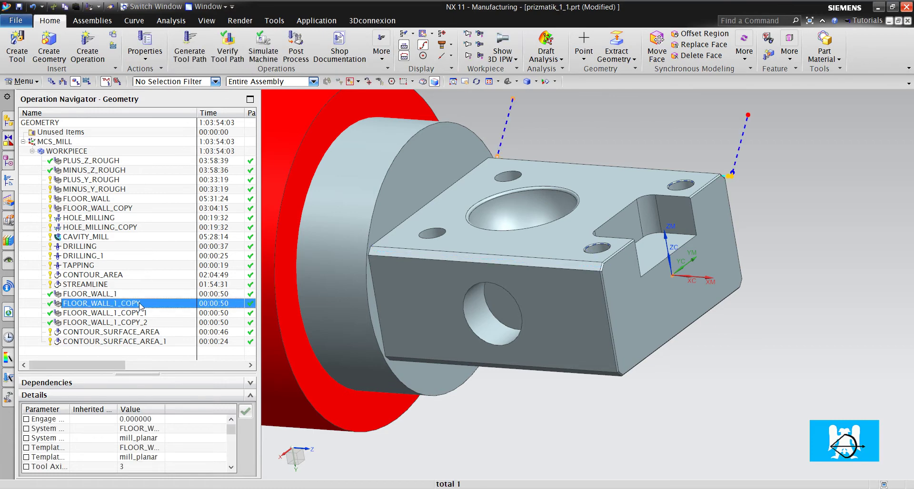
pyautogui.click(145, 322)
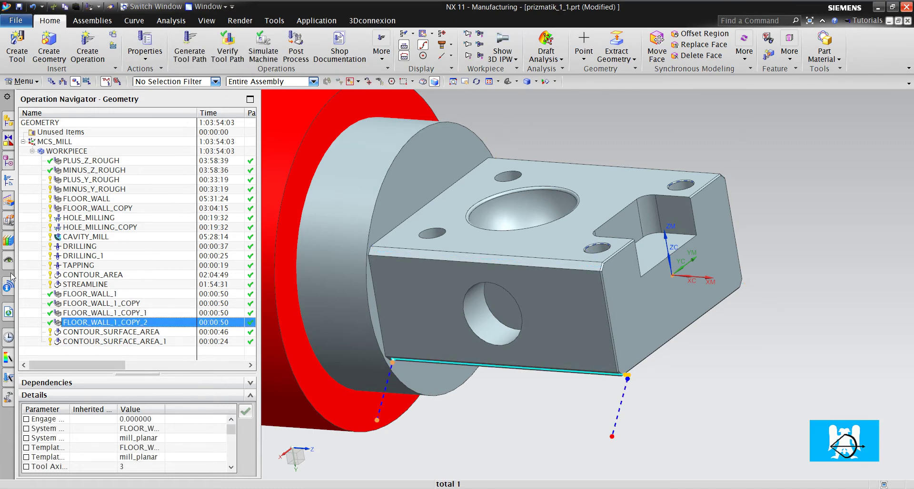
pyautogui.press('Escape')
pyautogui.scroll(-5, 463, 264)
pyautogui.scroll(2, 371, 243)
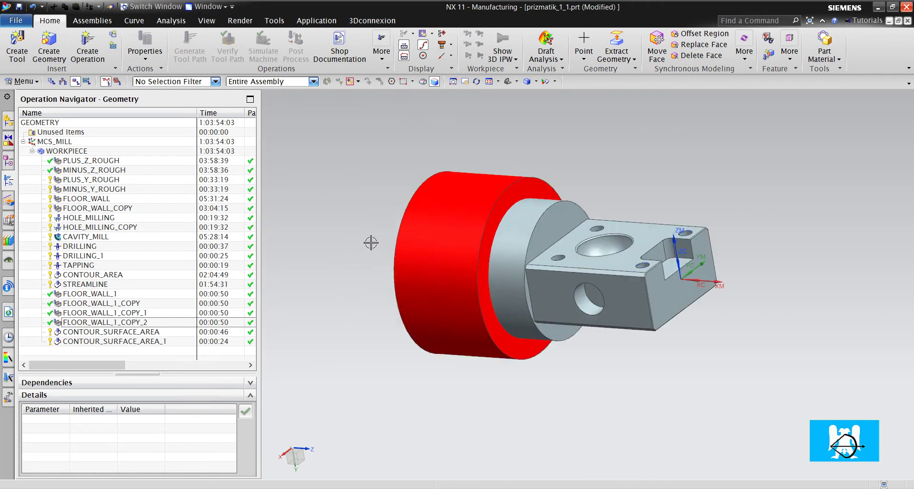
# Switch to Machine Tool View and retrieve a library machine for GENERIC_MACHINE
pyautogui.rightClick(30, 178)
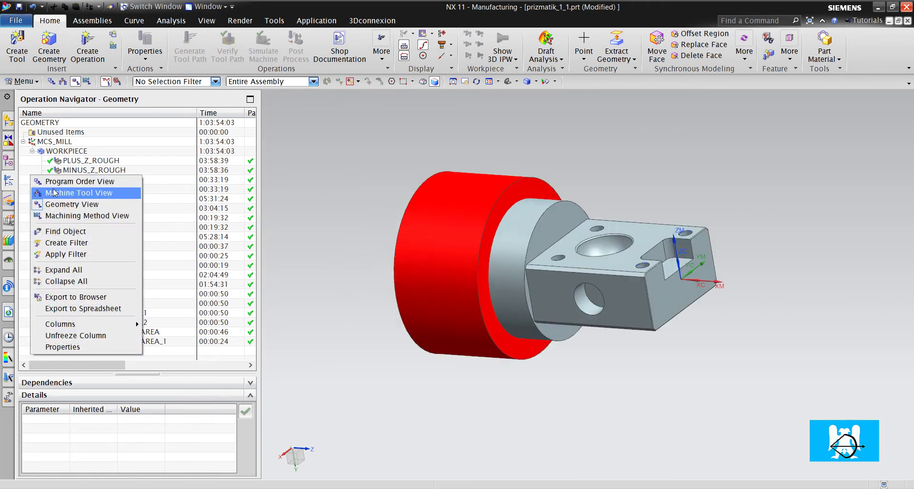
pyautogui.click(57, 193)
pyautogui.rightClick(57, 124)
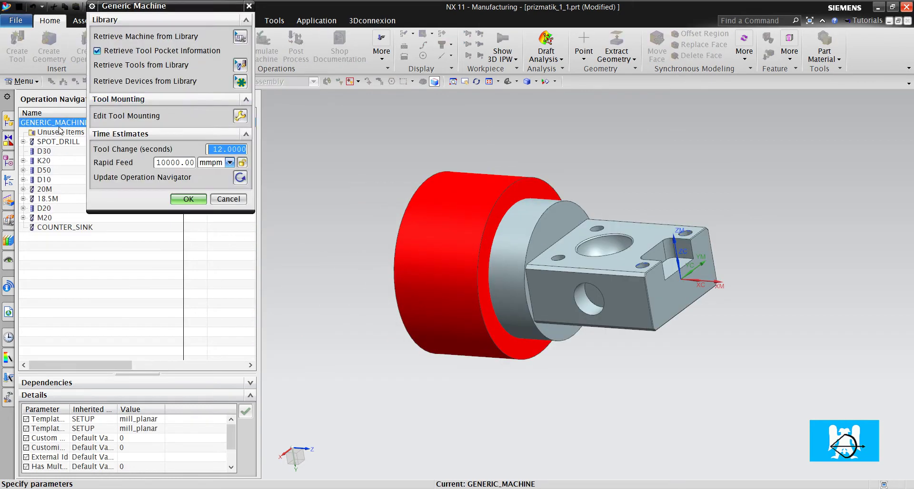
pyautogui.click(235, 35)
# List the library's mill machines, widen the columns, and select sim04_mill_4ax_fanuc
pyautogui.doubleClick(137, 45)
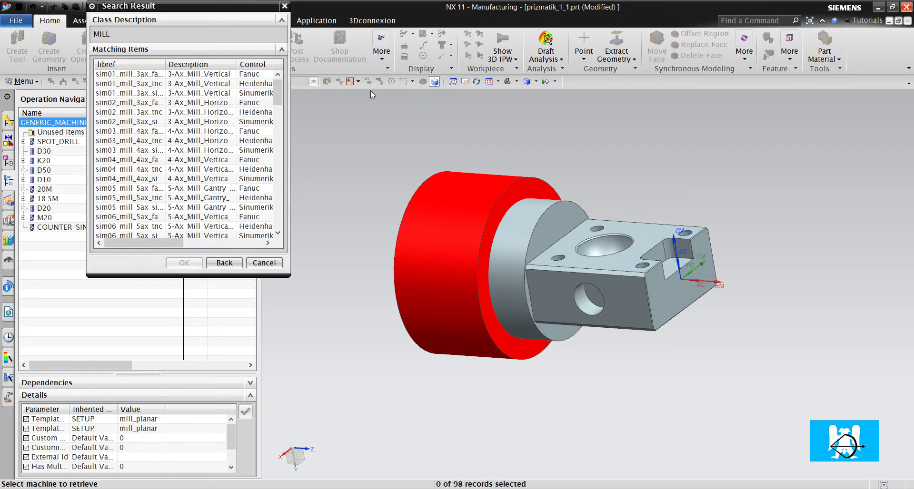
pyautogui.moveTo(288, 117); pyautogui.dragTo(441, 107)
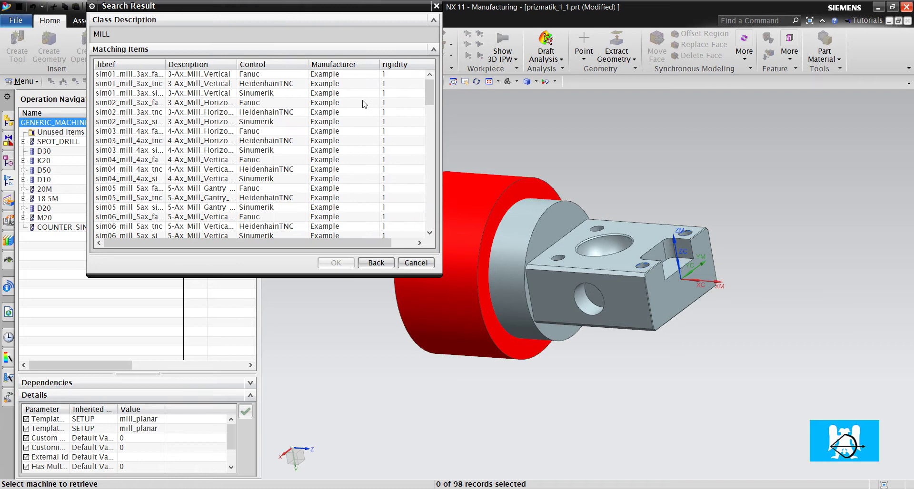
pyautogui.moveTo(237, 65); pyautogui.dragTo(318, 64)
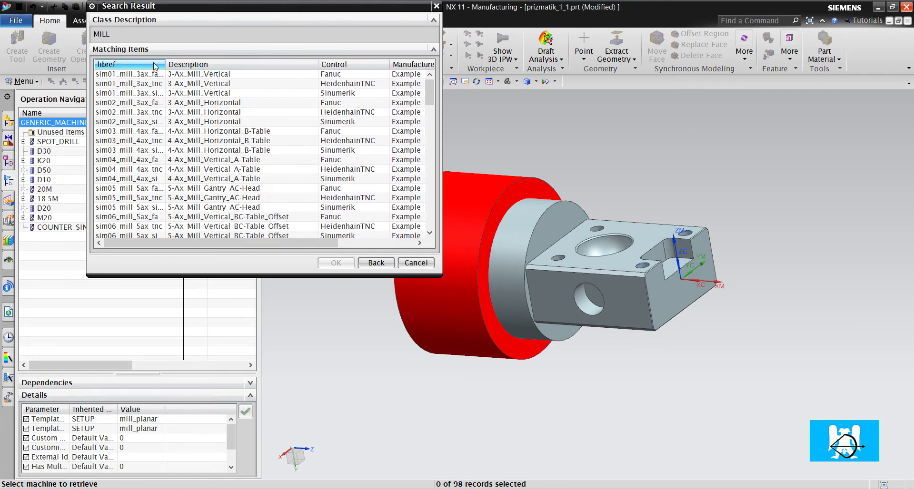
pyautogui.moveTo(167, 62); pyautogui.dragTo(240, 63)
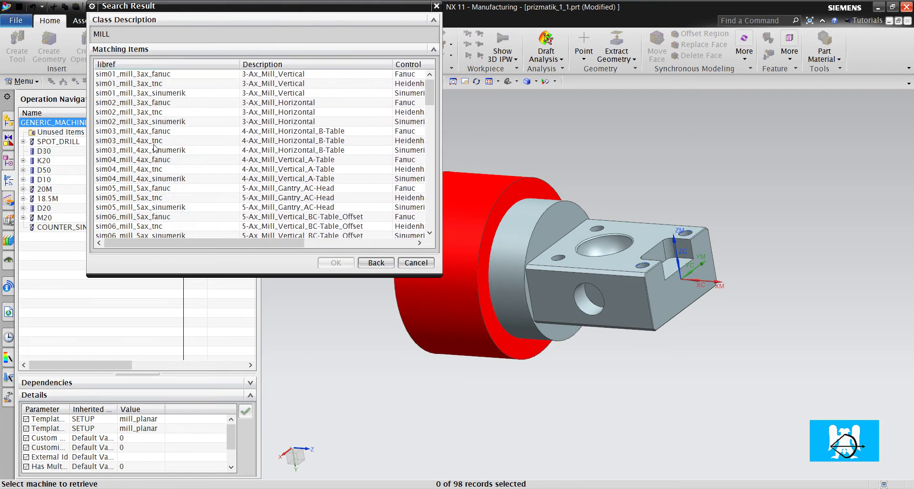
pyautogui.click(169, 133)
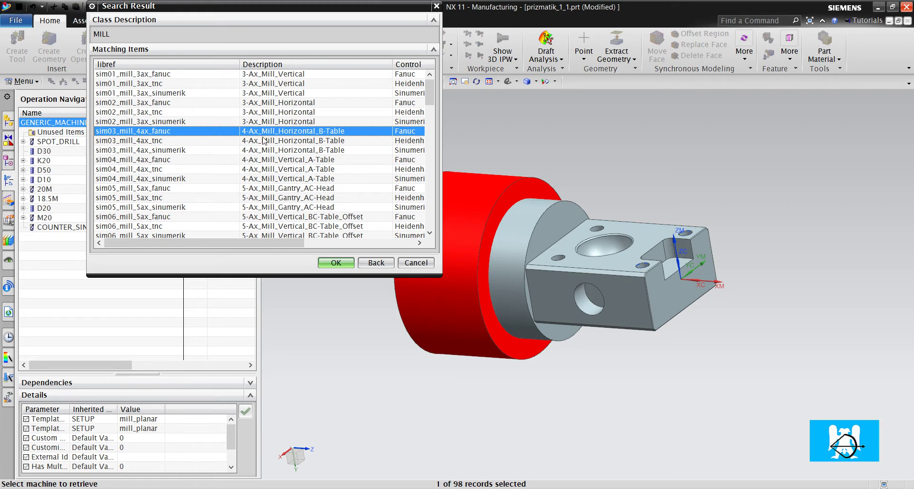
pyautogui.click(290, 160)
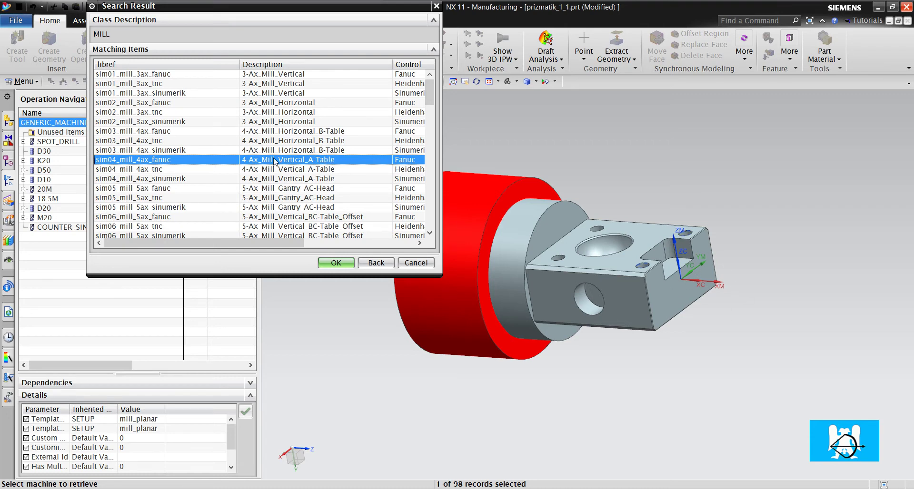
# Load the machine, select the part and red fixture, and position them by Part Mount Junction
pyautogui.click(336, 263)
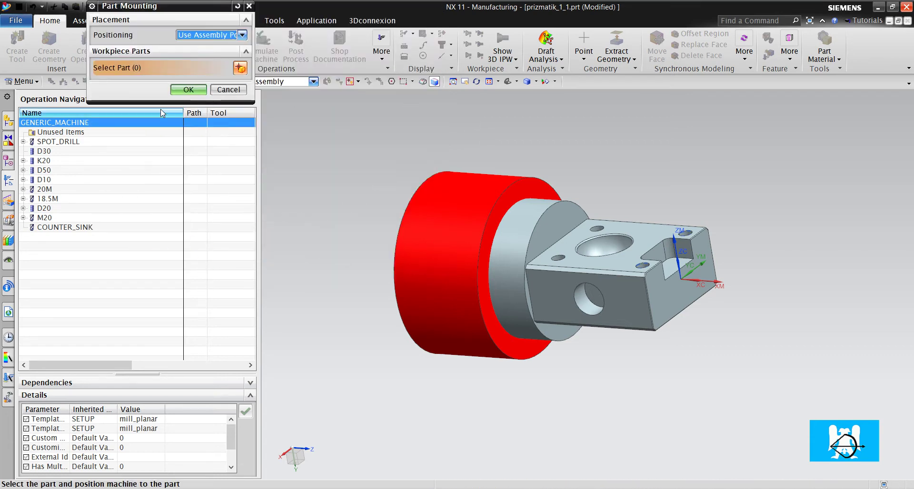
pyautogui.click(621, 232)
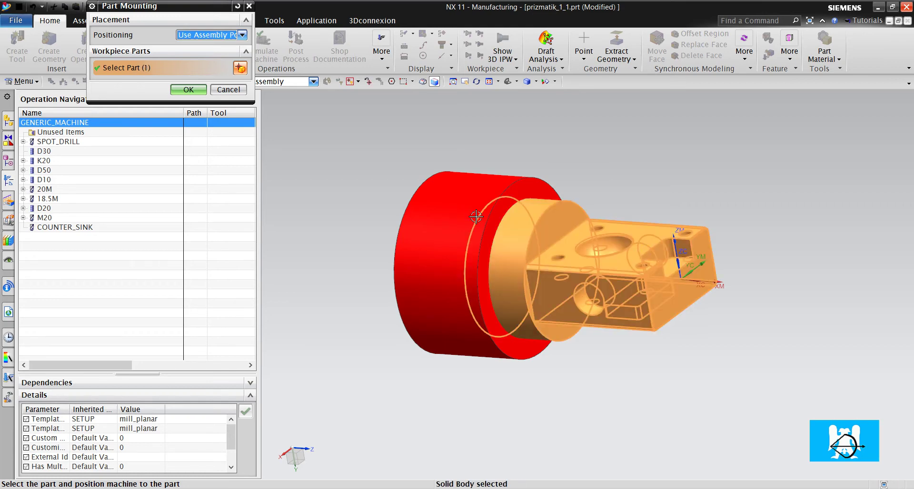
pyautogui.click(471, 204)
pyautogui.click(197, 40)
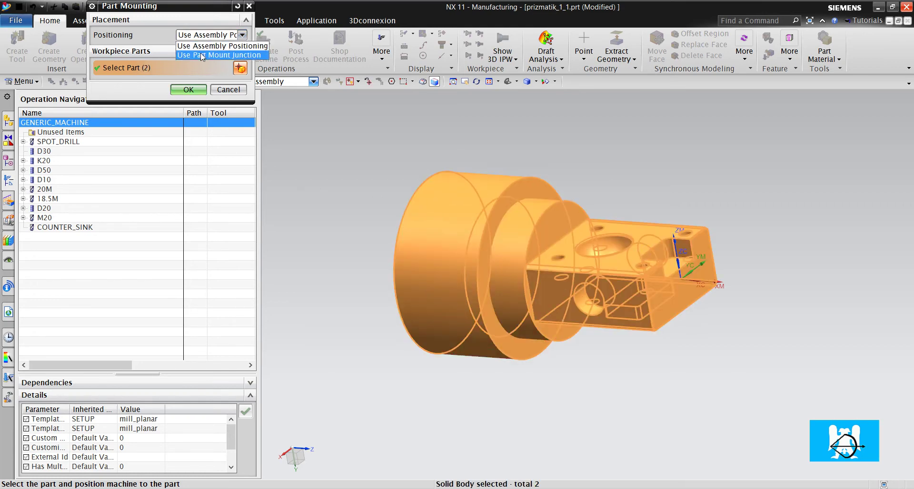
pyautogui.moveTo(357, 138)
pyautogui.mouseDown(button='middle')
pyautogui.moveTo(389, 139)
pyautogui.moveTo(347, 118)
pyautogui.mouseUp(button='middle')
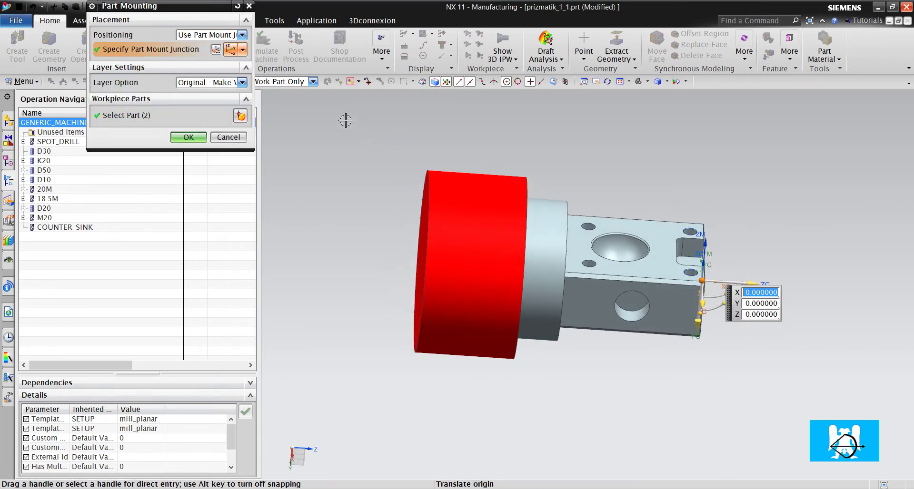
# Place the junction at the red cylinder's centre, rotate it about X and Z, and accept
pyautogui.click(216, 49)
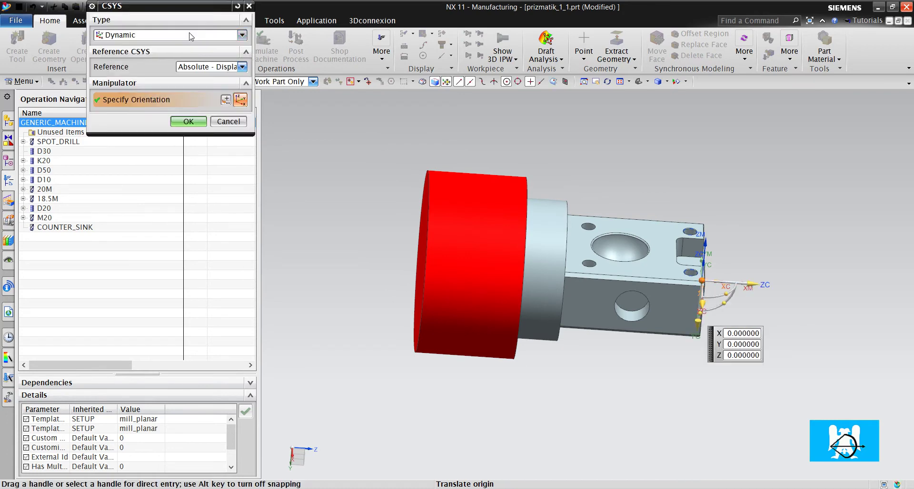
pyautogui.click(419, 181)
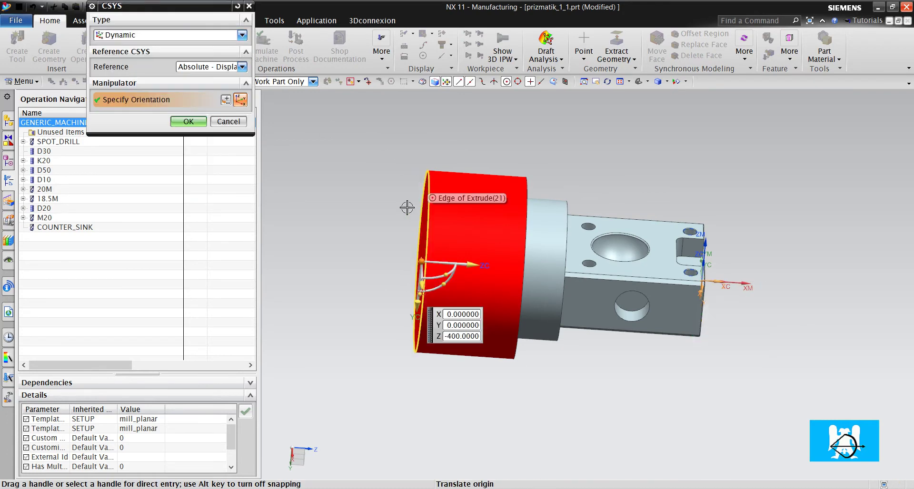
pyautogui.moveTo(526, 266)
pyautogui.mouseDown(button='middle')
pyautogui.moveTo(534, 110)
pyautogui.moveTo(541, 118)
pyautogui.mouseUp(button='middle')
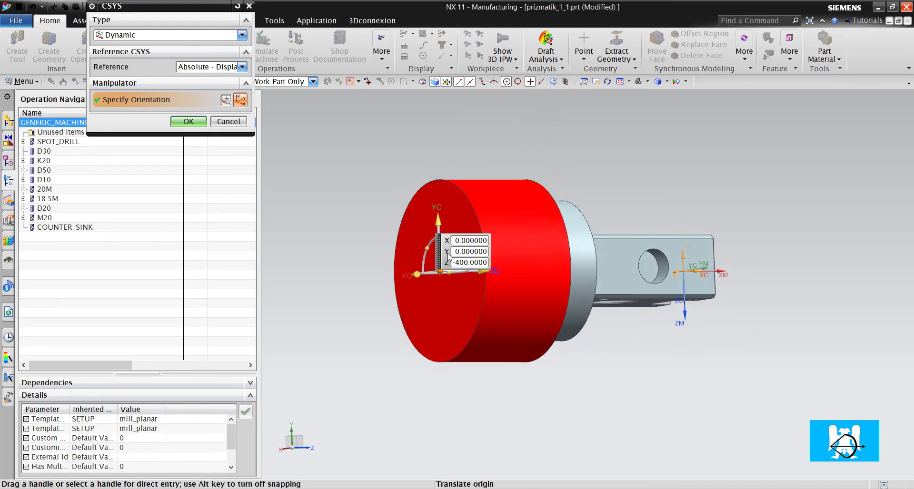
pyautogui.moveTo(506, 210); pyautogui.dragTo(522, 363, button='middle')
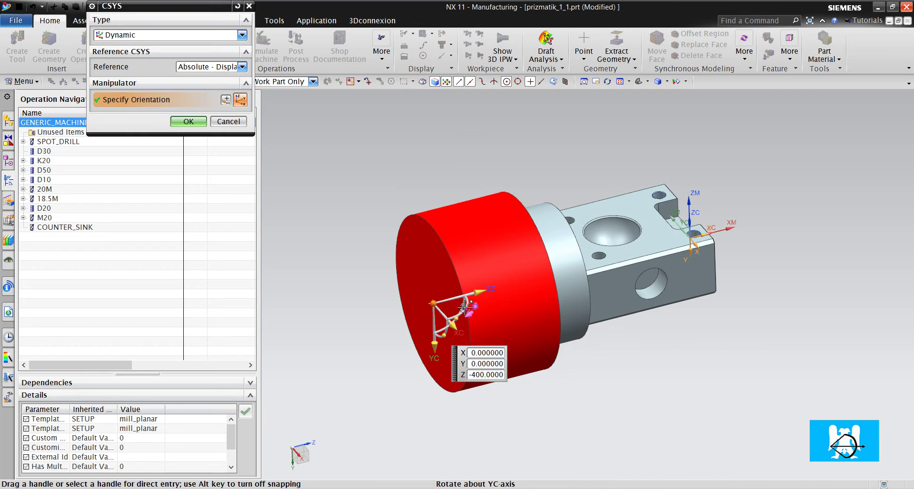
pyautogui.moveTo(524, 319)
pyautogui.mouseDown(button='middle')
pyautogui.moveTo(534, 387)
pyautogui.moveTo(461, 335)
pyautogui.mouseUp(button='middle')
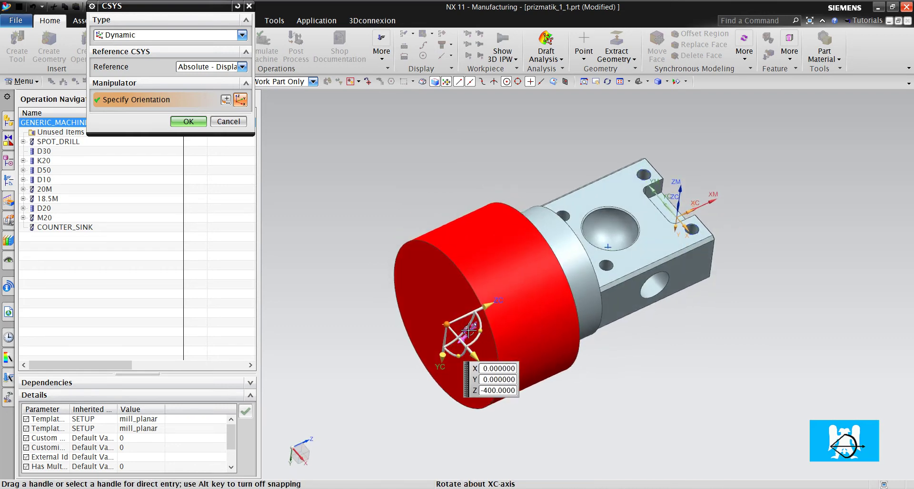
pyautogui.moveTo(470, 327); pyautogui.dragTo(459, 292)
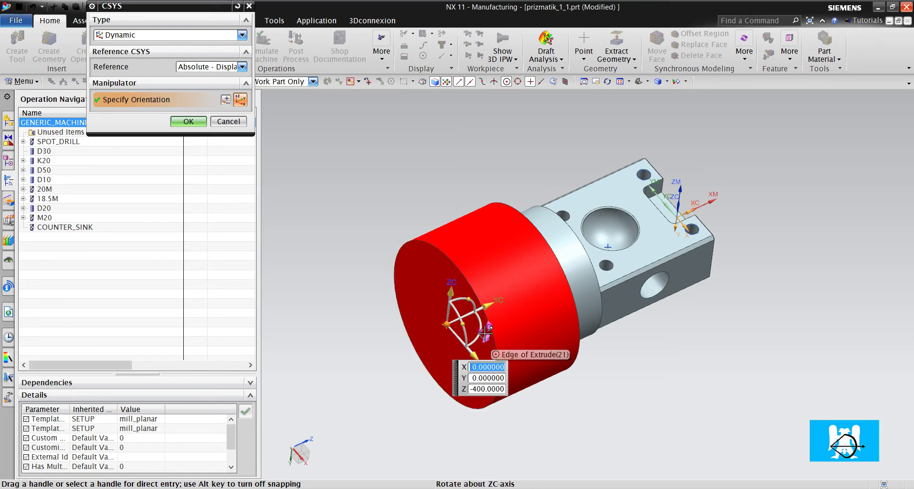
pyautogui.moveTo(484, 325); pyautogui.dragTo(461, 269)
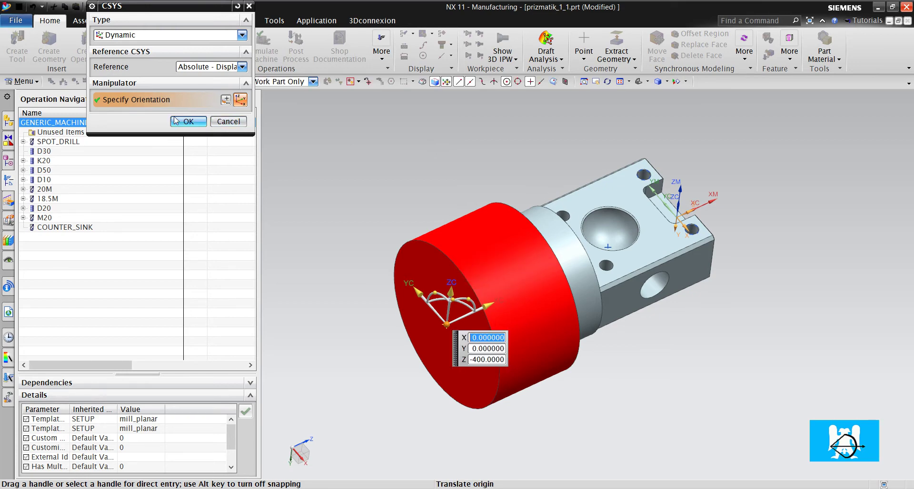
pyautogui.click(188, 122)
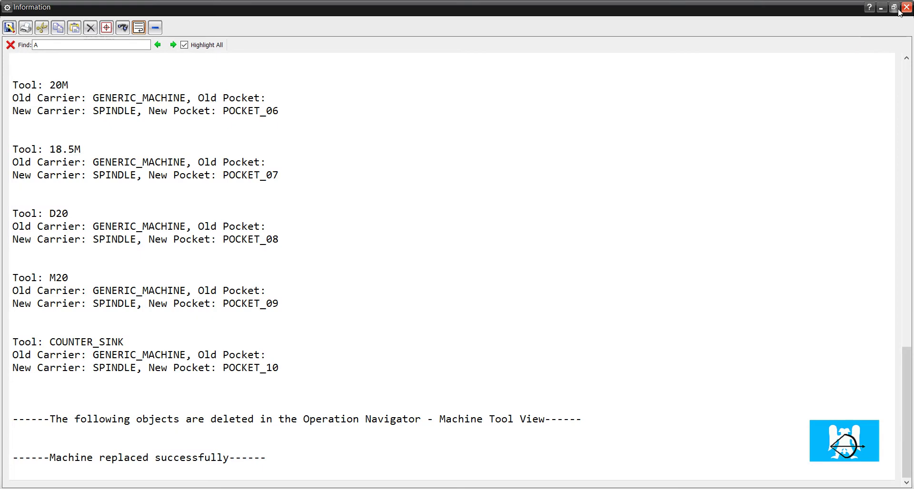
# Close the replacement report, accept the new machine, and switch the navigator to Program Order View
pyautogui.click(900, 10)
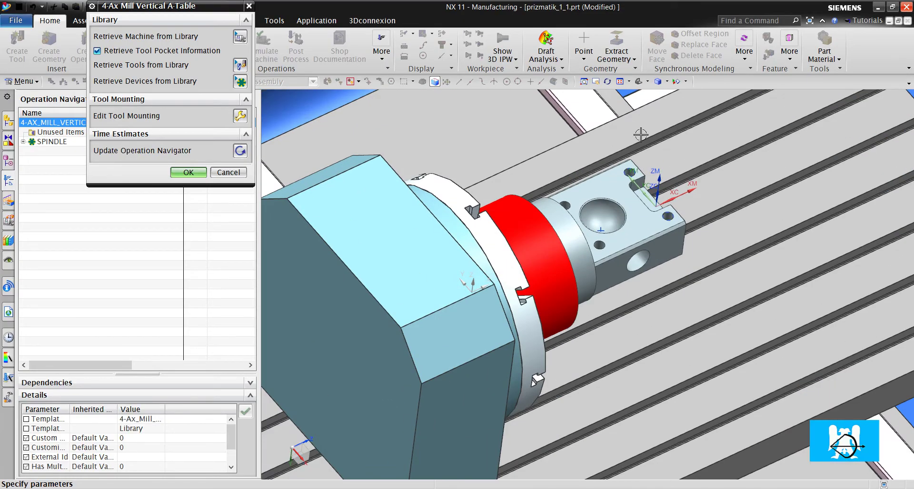
pyautogui.moveTo(640, 134); pyautogui.dragTo(277, 151, button='middle')
pyautogui.scroll(-2, 277, 151)
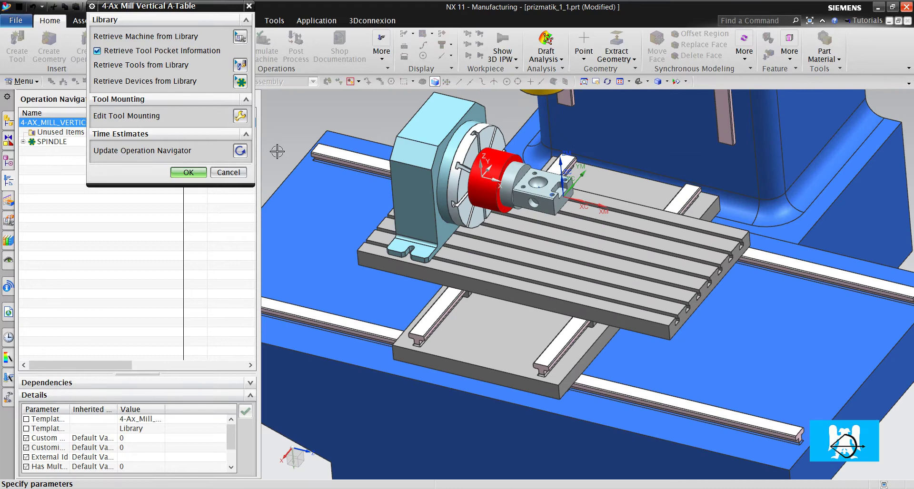
pyautogui.click(201, 171)
pyautogui.rightClick(100, 192)
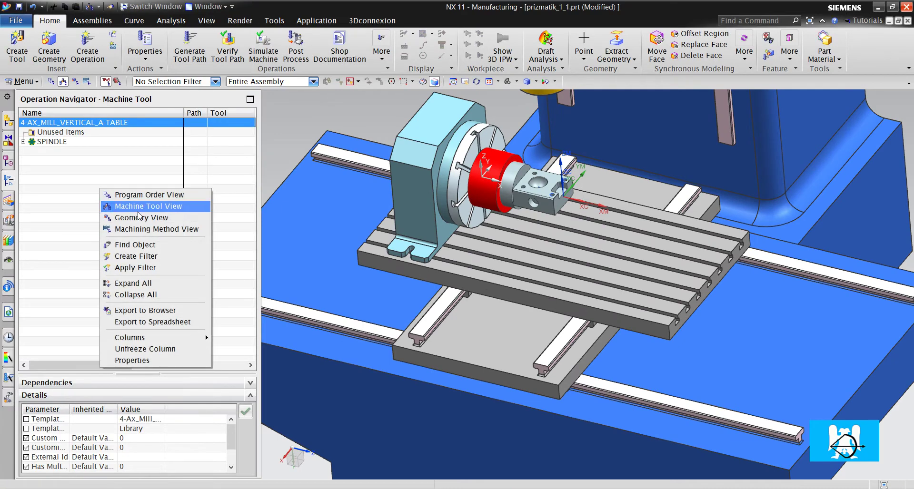
pyautogui.click(141, 197)
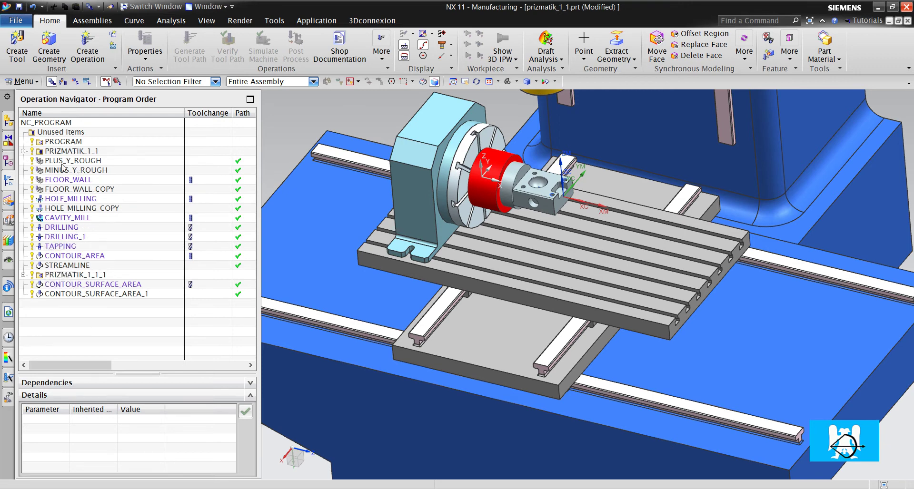
# Expand PRIZMATIK_1_1_1 to list its four FLOOR_WALL operations and select the group
pyautogui.click(23, 150)
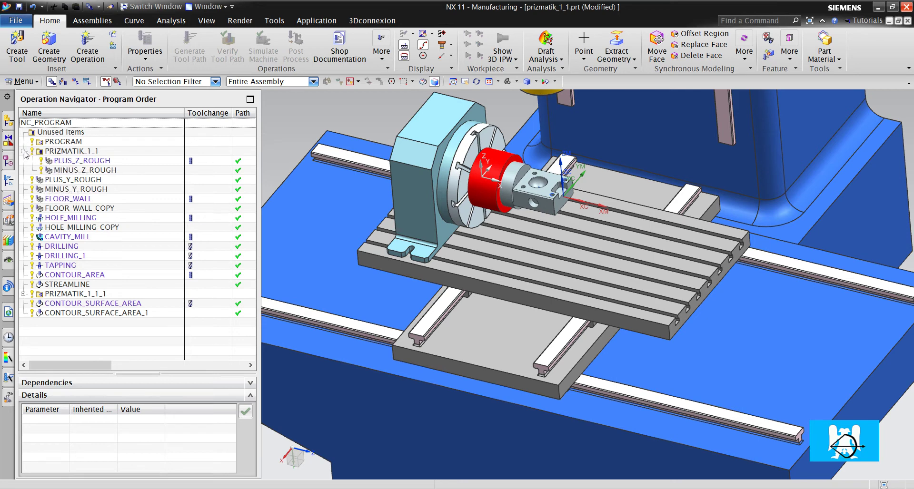
pyautogui.click(23, 151)
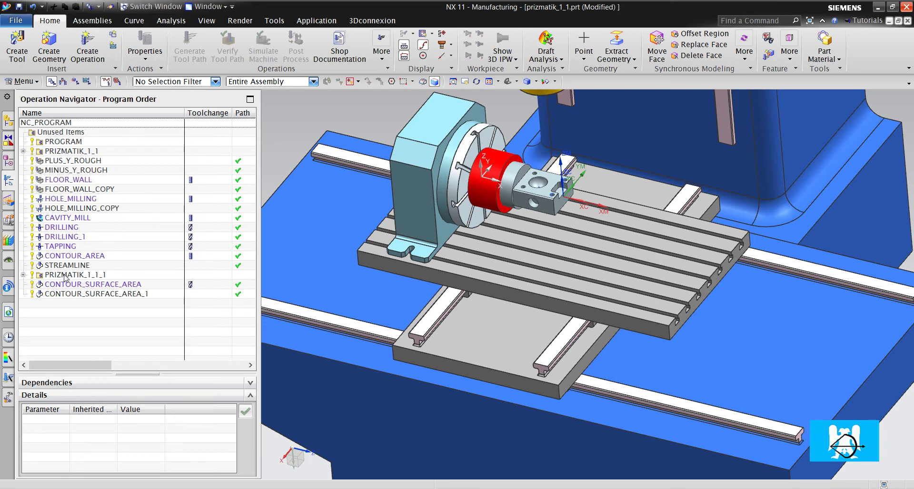
pyautogui.click(23, 274)
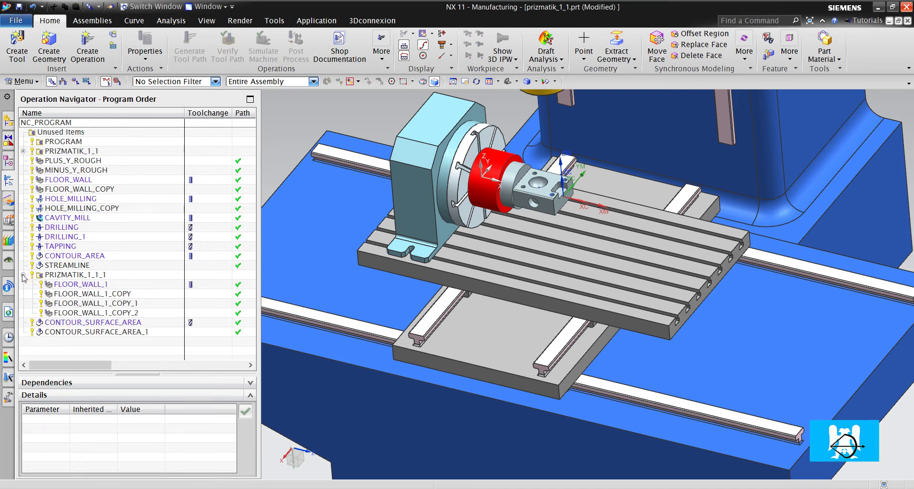
pyautogui.click(75, 276)
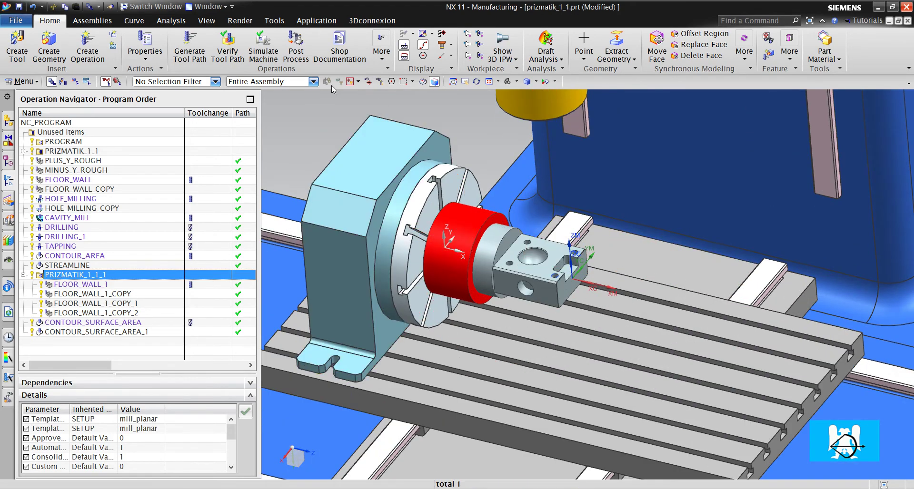
pyautogui.scroll(-3, 543, 283)
pyautogui.scroll(-3, 566, 250)
pyautogui.scroll(3, 612, 275)
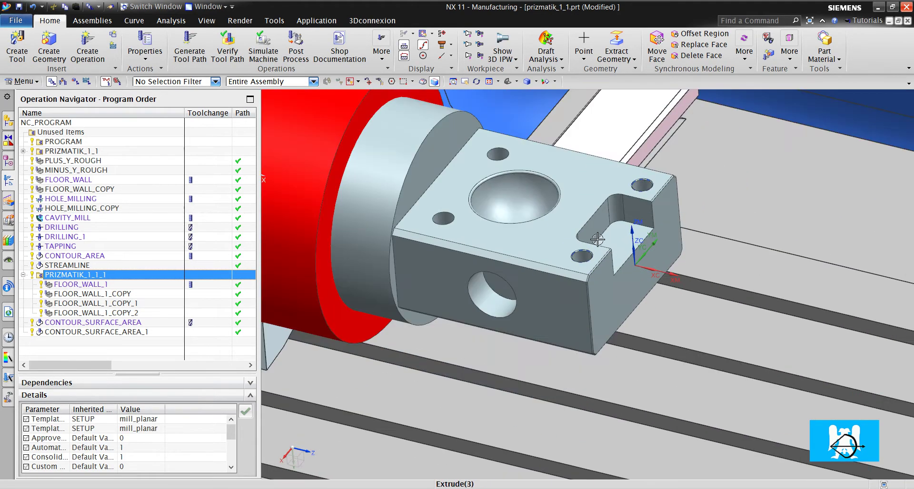
pyautogui.scroll(2, 610, 258)
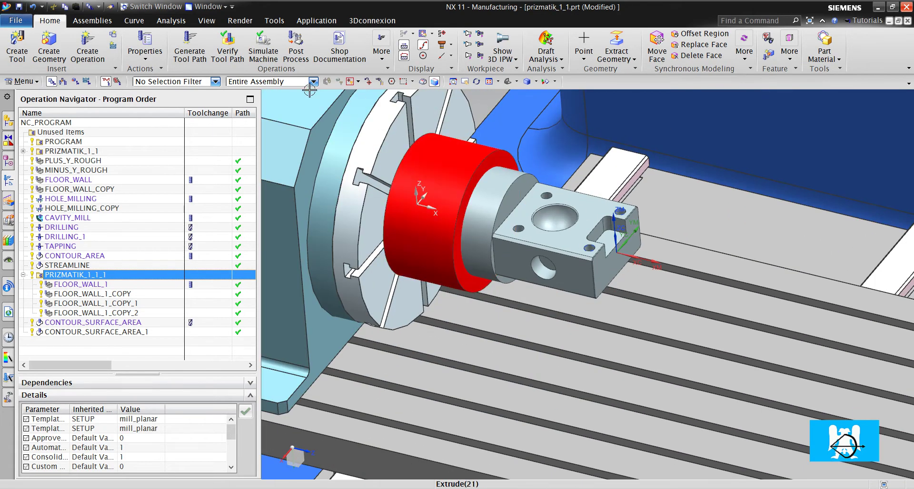
# Start a machine simulation with Visualization set to Machine Code Simulate
pyautogui.click(265, 49)
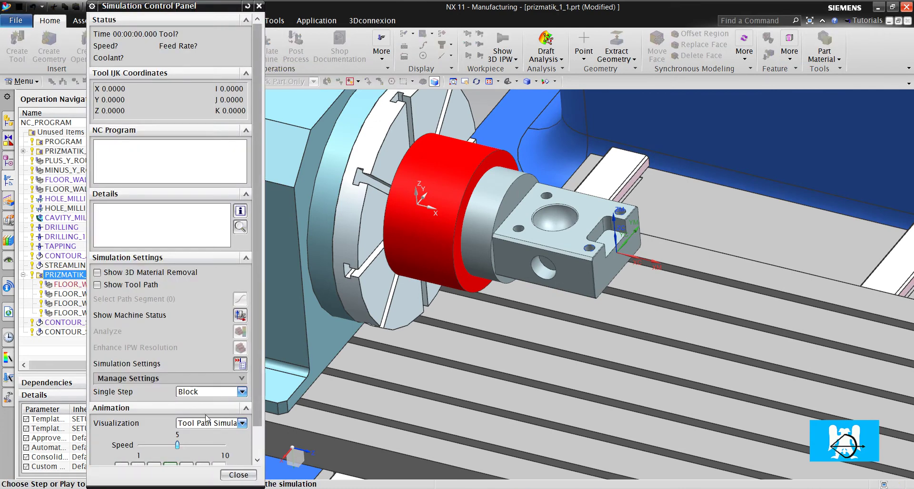
pyautogui.click(209, 424)
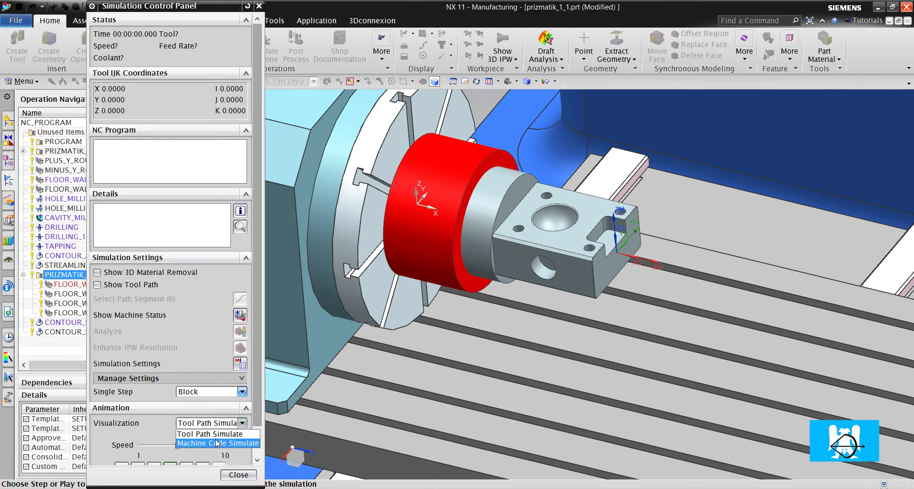
pyautogui.click(217, 443)
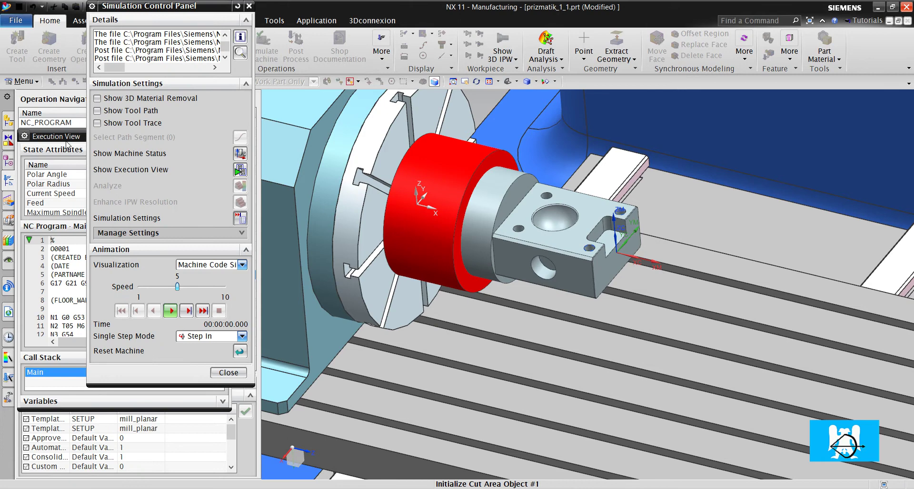
# Review the NC program in the Execution View, from the header to the first cutting moves
pyautogui.click(57, 135)
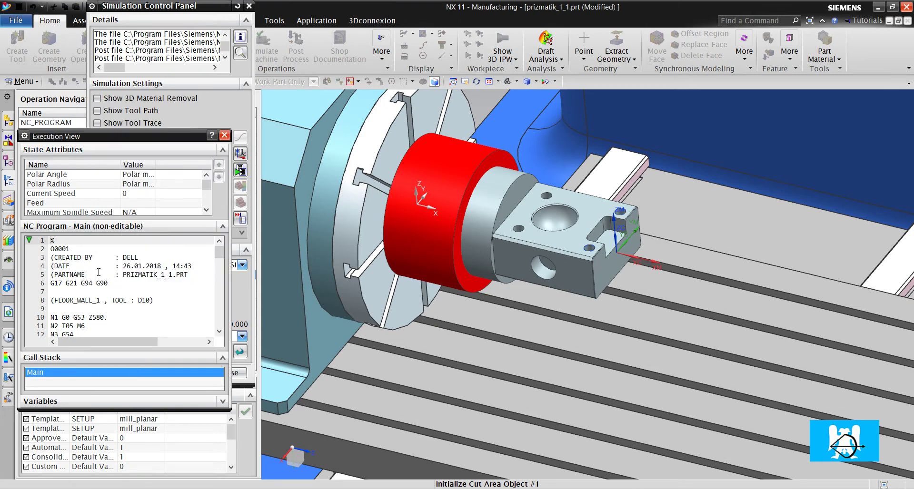
pyautogui.moveTo(76, 260); pyautogui.dragTo(113, 299)
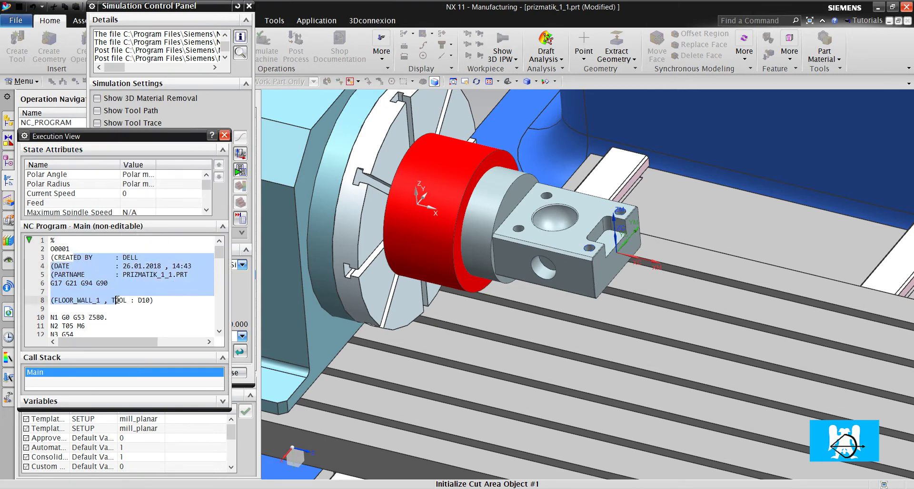
pyautogui.scroll(-5, 119, 295)
pyautogui.scroll(-3, 121, 293)
pyautogui.scroll(-3, 122, 290)
pyautogui.scroll(10, 123, 290)
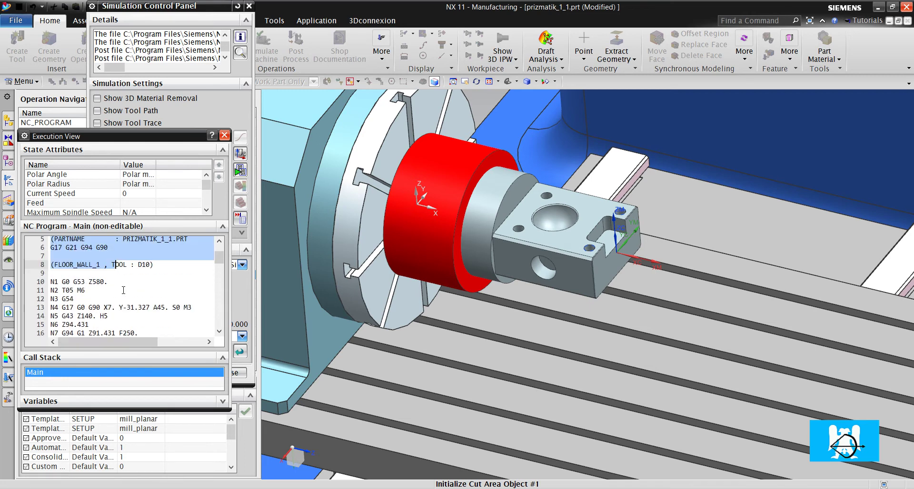
pyautogui.scroll(-11, 87, 292)
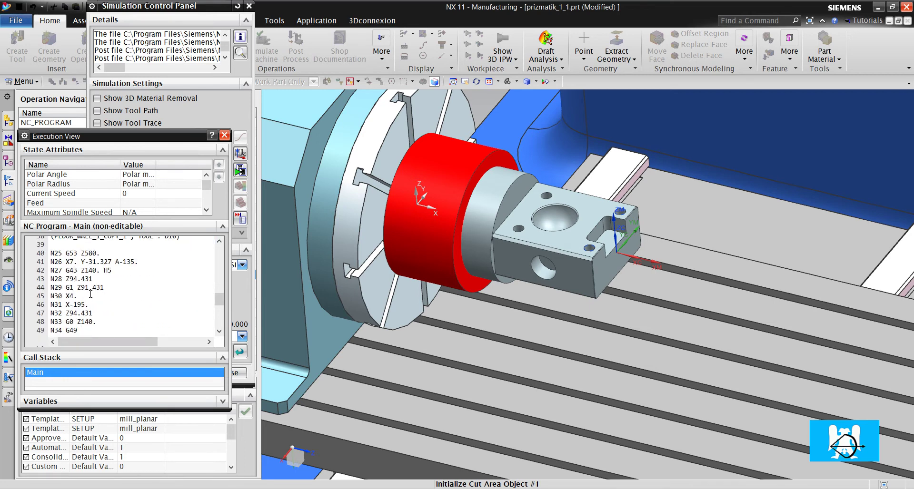
pyautogui.scroll(1, 119, 281)
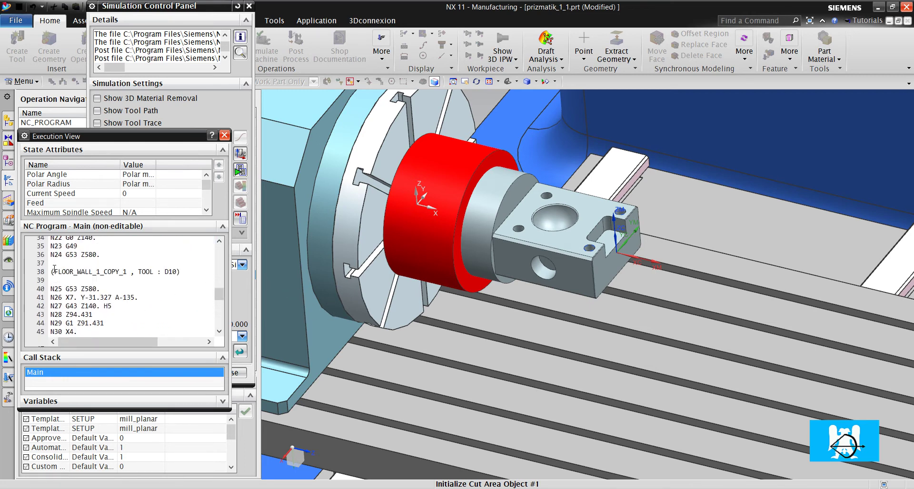
pyautogui.scroll(10, 67, 271)
pyautogui.scroll(-3, 119, 285)
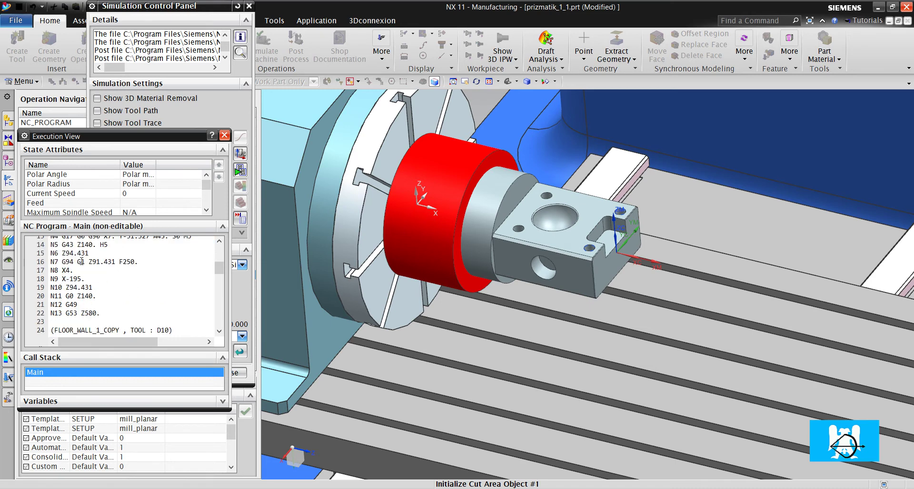
pyautogui.moveTo(81, 261); pyautogui.dragTo(138, 300)
pyautogui.scroll(4, 126, 289)
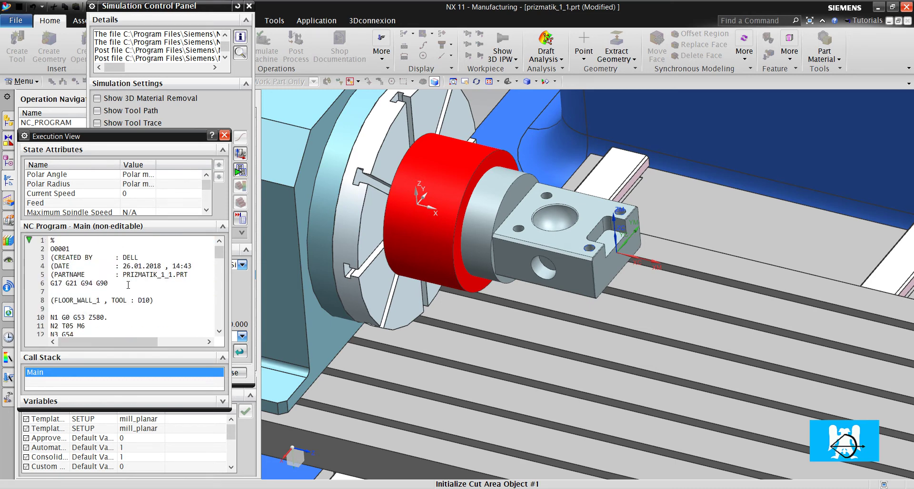
pyautogui.moveTo(177, 135); pyautogui.dragTo(230, 375)
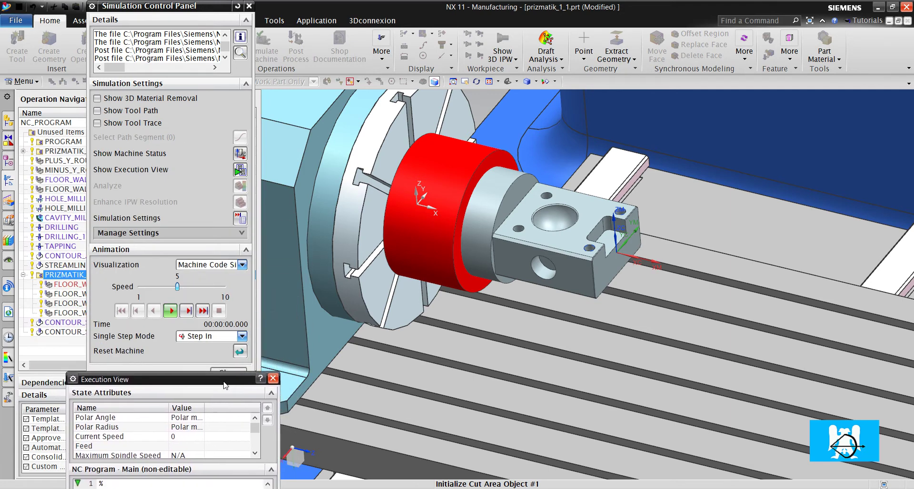
pyautogui.moveTo(229, 381)
pyautogui.mouseDown()
pyautogui.moveTo(191, 263)
pyautogui.moveTo(198, 228)
pyautogui.mouseUp()
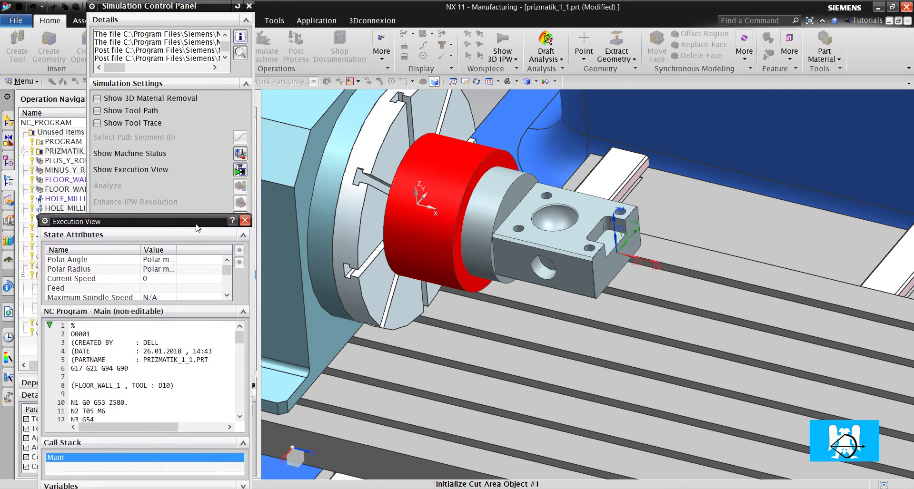
# Play the simulation slowly with the tool path shown, and display the Machine Status axis readout
pyautogui.click(139, 113)
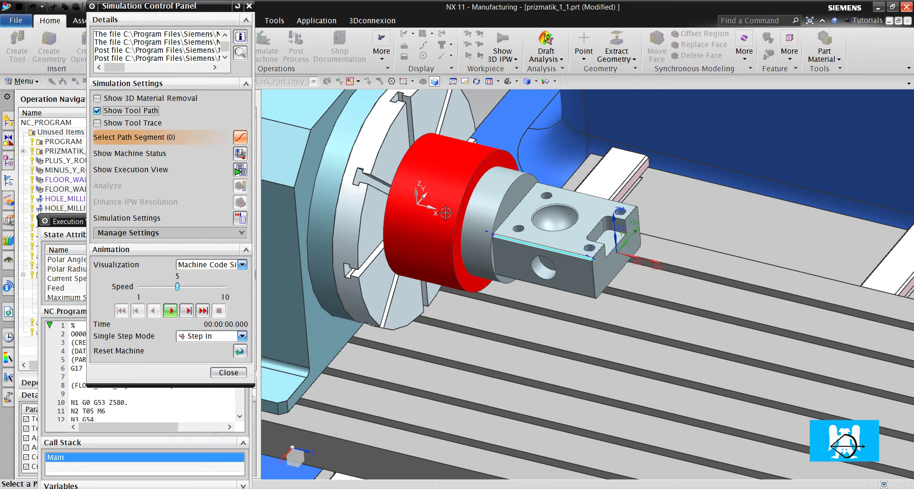
pyautogui.click(157, 287)
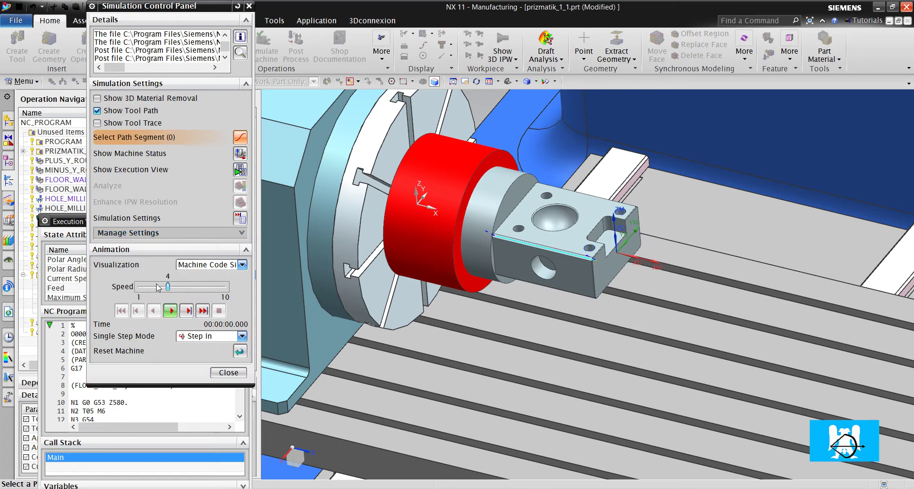
pyautogui.click(171, 310)
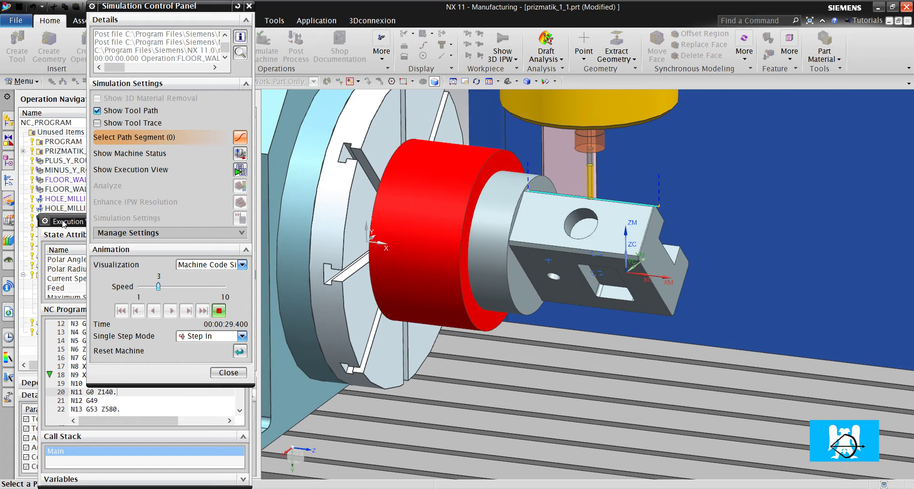
pyautogui.click(241, 154)
pyautogui.click(71, 195)
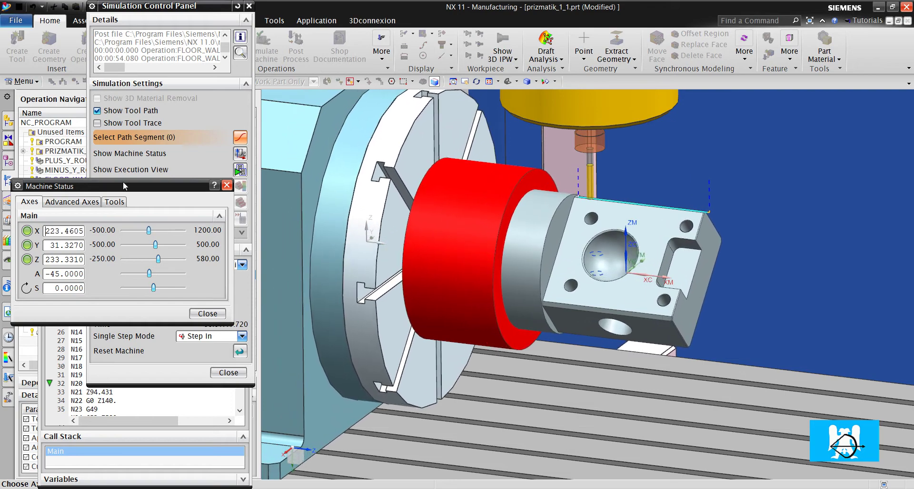
# Lower the Machine Status window, raise speed to 4, and let all four operations play
pyautogui.moveTo(123, 183); pyautogui.dragTo(134, 327)
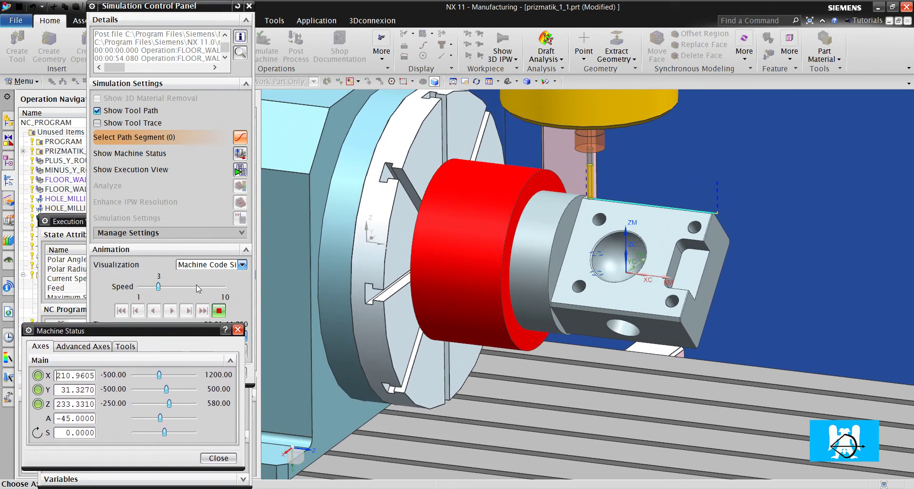
pyautogui.click(196, 285)
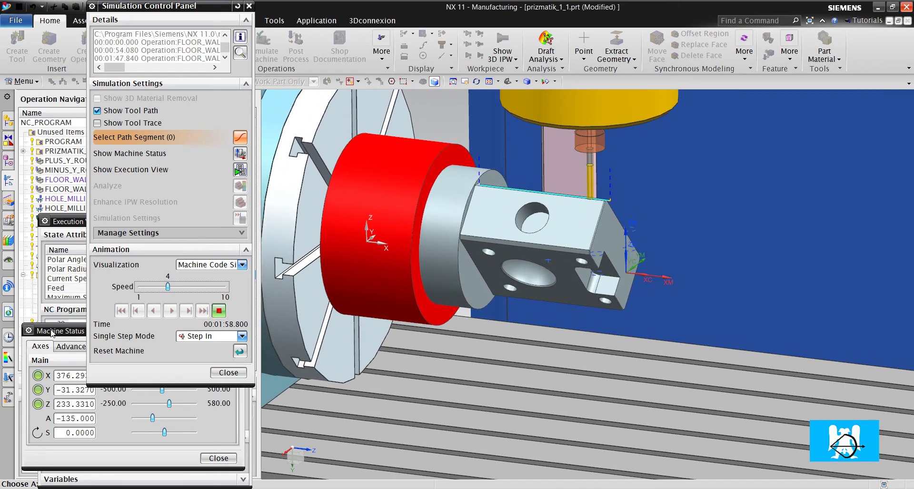
pyautogui.click(52, 332)
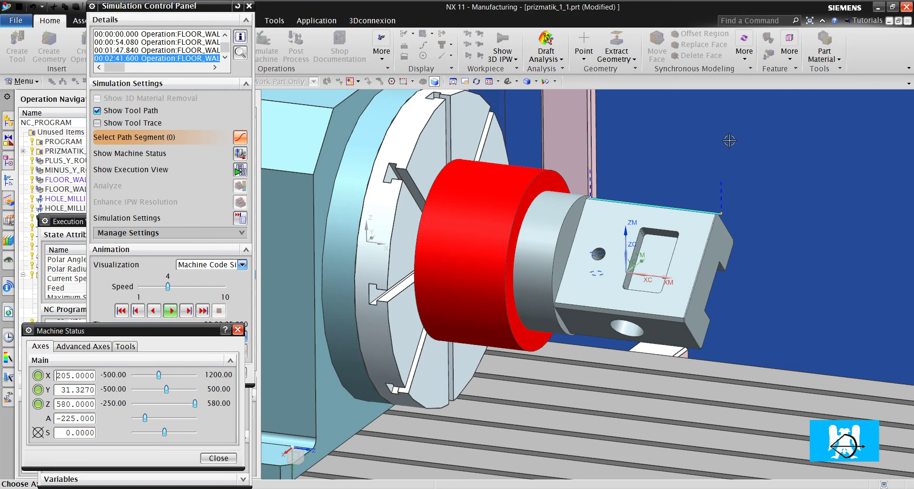
# Zoom around the simulated workpiece, then close Machine Status and end the simulation
pyautogui.scroll(-3, 697, 145)
pyautogui.scroll(2, 697, 145)
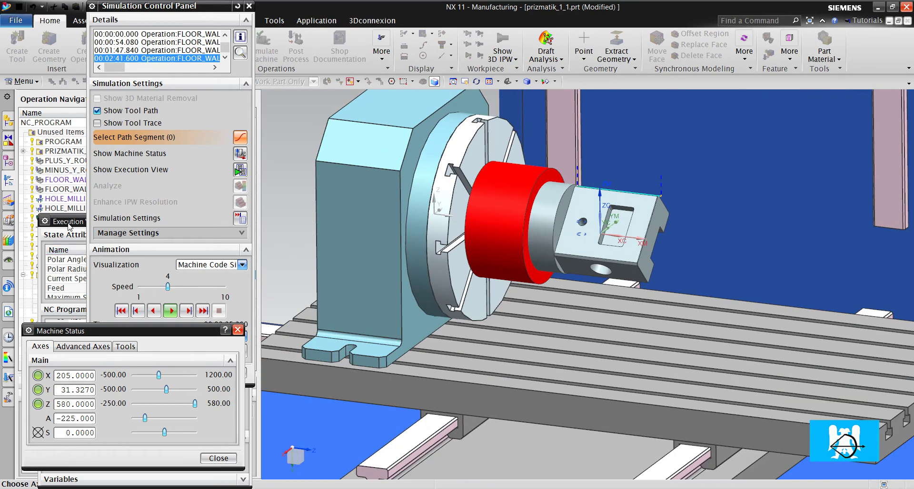
pyautogui.scroll(1, 596, 236)
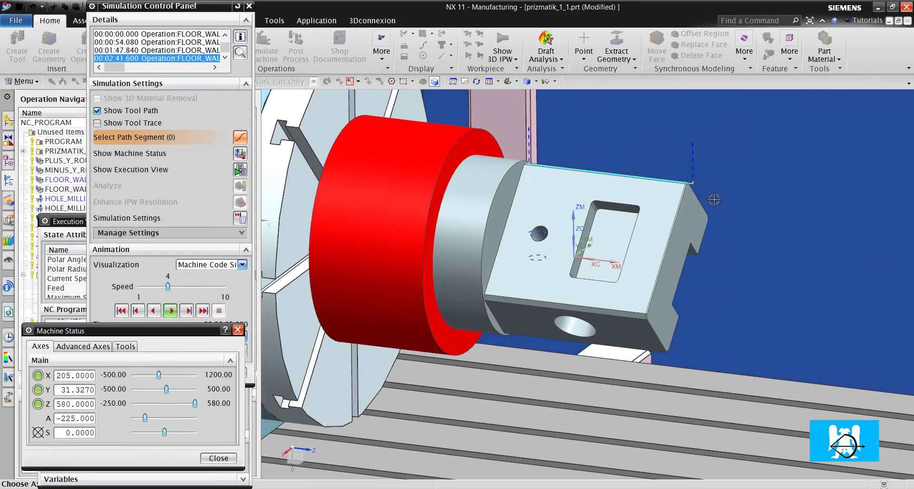
pyautogui.scroll(3, 596, 236)
pyautogui.scroll(-4, 677, 247)
pyautogui.scroll(-3, 677, 247)
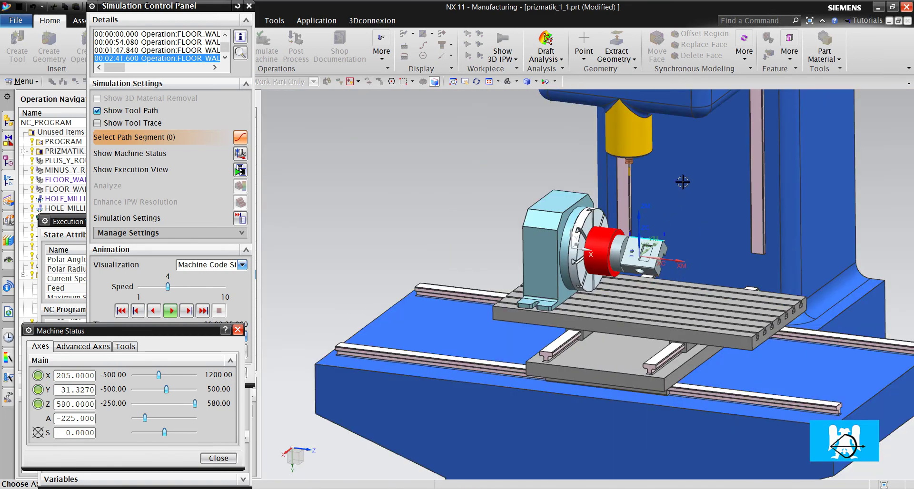
pyautogui.scroll(2, 684, 182)
pyautogui.scroll(2, 631, 215)
pyautogui.scroll(3, 627, 170)
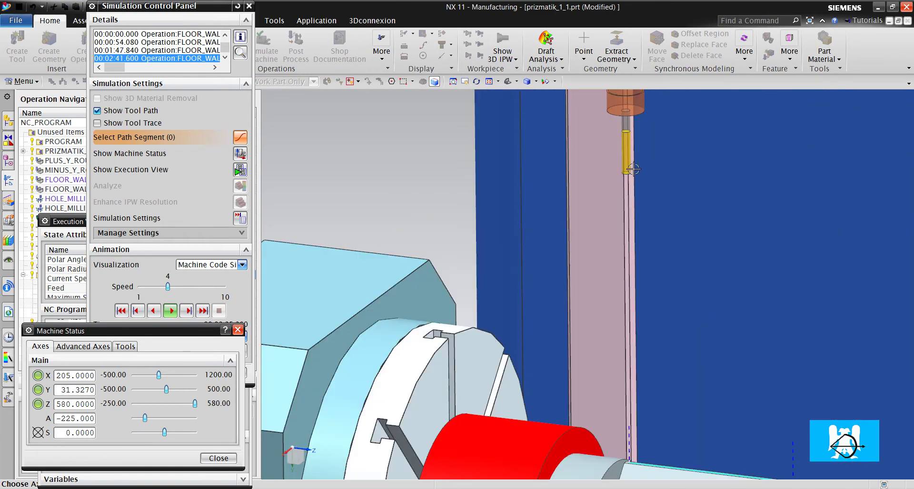
pyautogui.scroll(-3, 629, 175)
pyautogui.scroll(2, 584, 185)
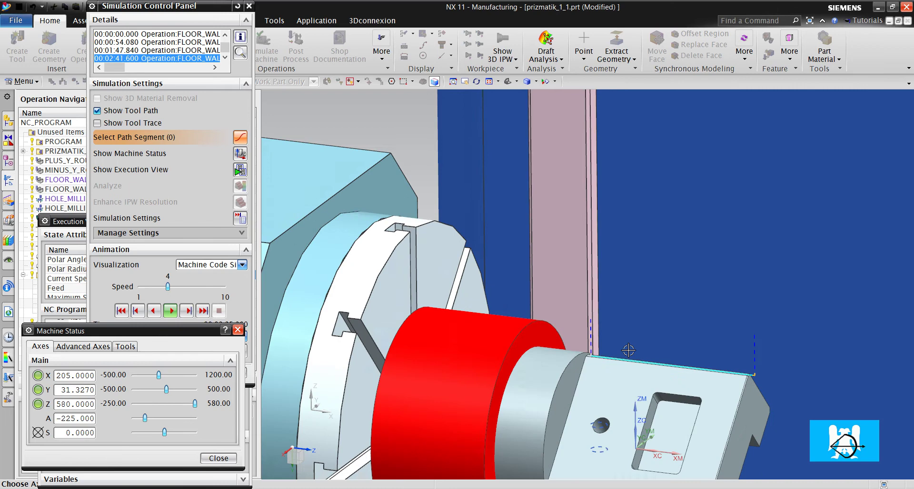
pyautogui.scroll(-2, 628, 350)
pyautogui.scroll(3, 637, 330)
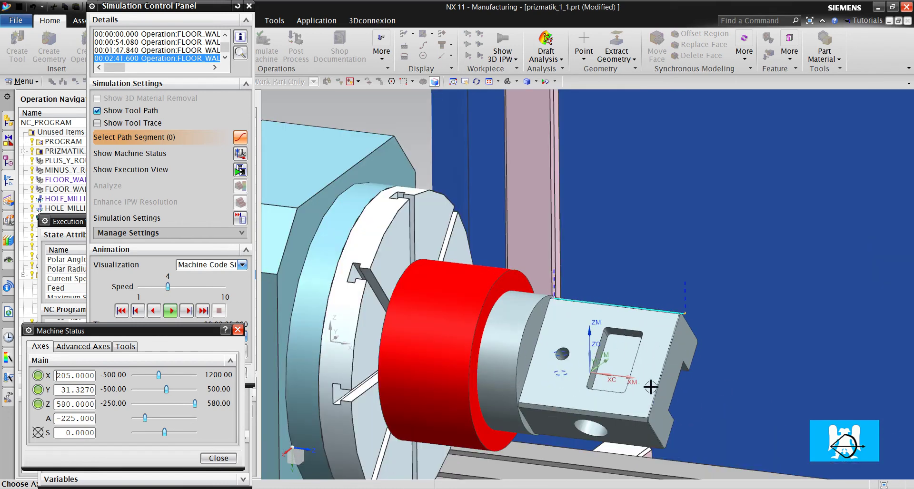
pyautogui.scroll(-1, 569, 339)
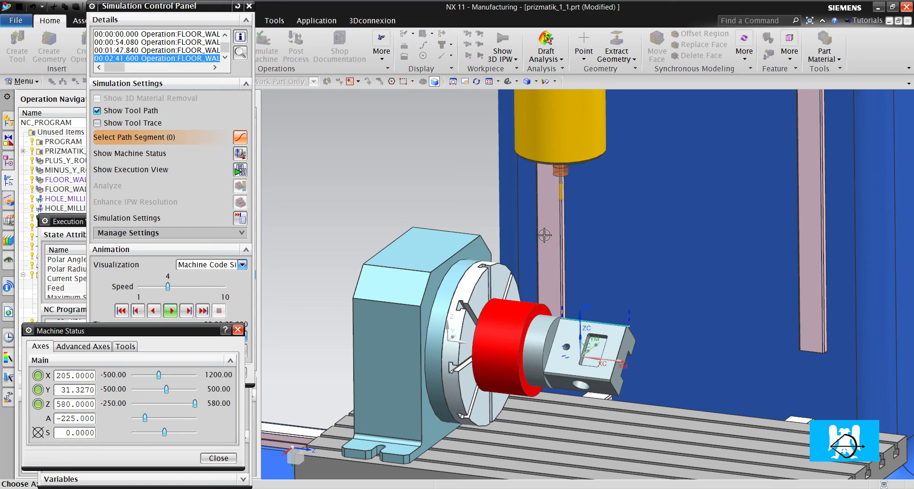
pyautogui.scroll(-5, 571, 215)
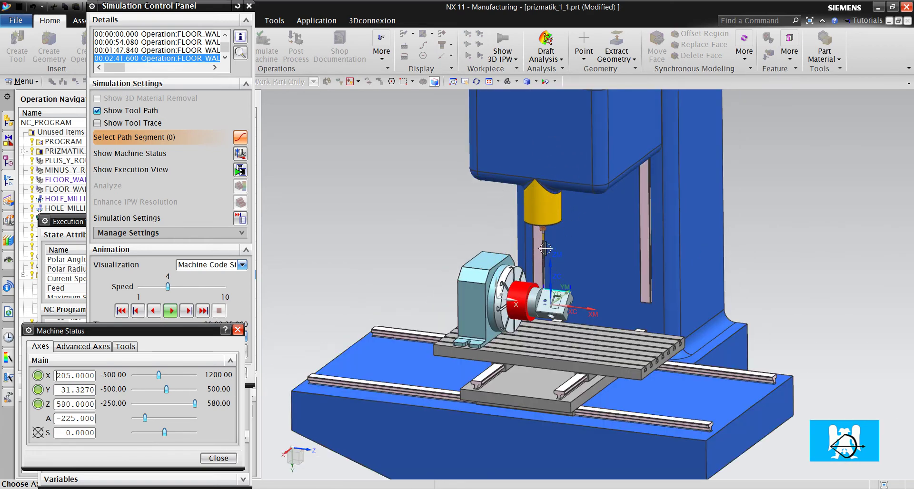
pyautogui.scroll(3, 544, 278)
pyautogui.scroll(3, 544, 278)
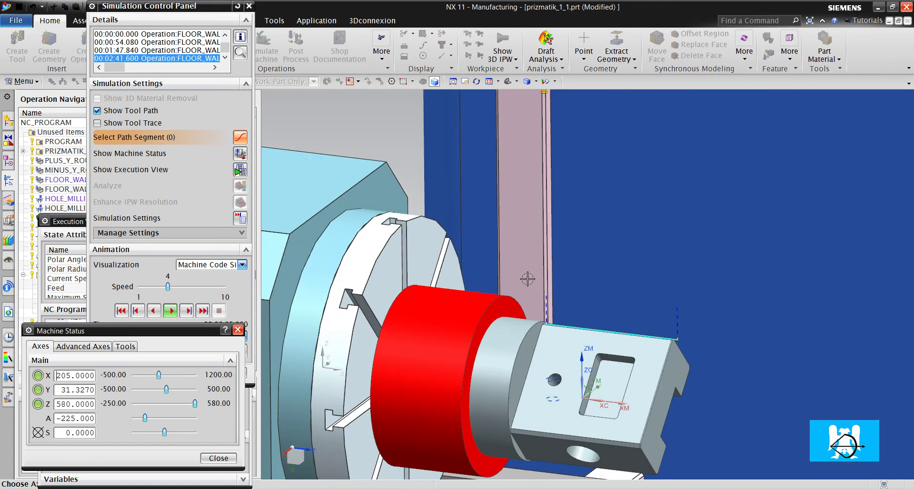
pyautogui.scroll(-5, 516, 271)
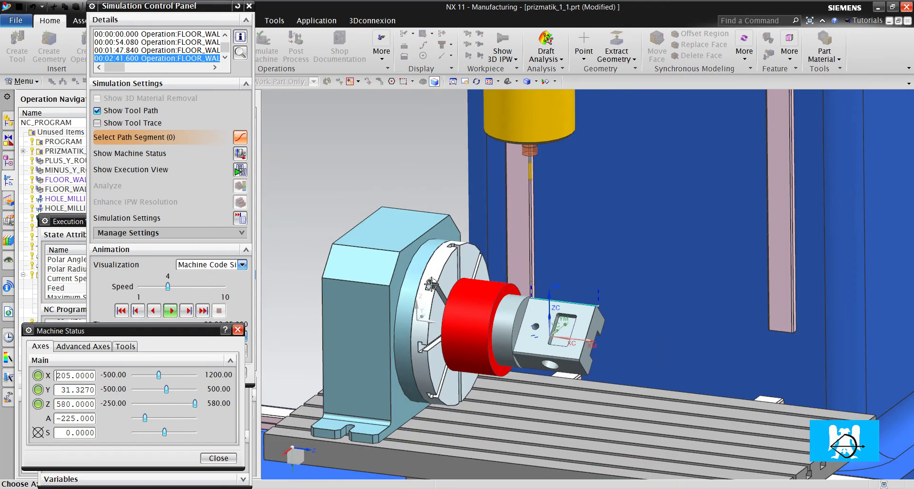
pyautogui.scroll(3, 545, 333)
pyautogui.scroll(2, 506, 278)
pyautogui.scroll(2, 505, 278)
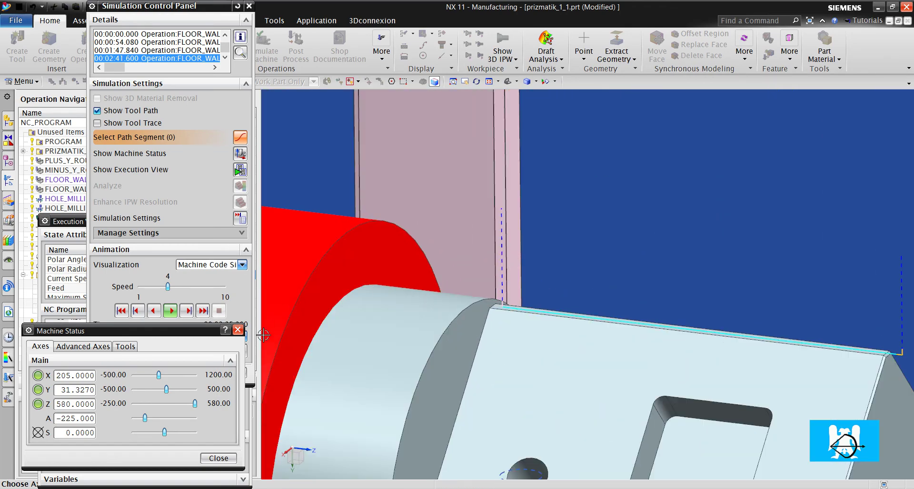
pyautogui.click(237, 330)
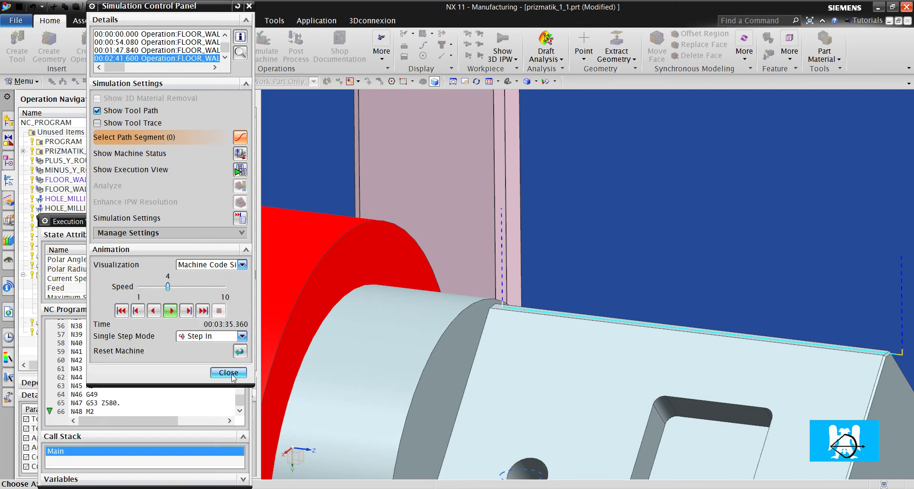
pyautogui.click(231, 373)
# Select FLOOR_WALL_1 in the Operation Navigator and bring up its Non Cutting Moves settings
pyautogui.click(93, 285)
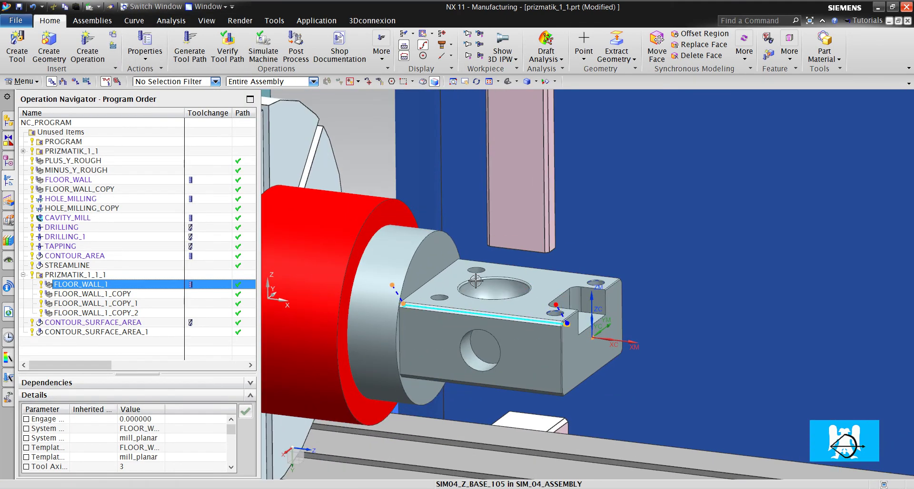
pyautogui.moveTo(475, 282); pyautogui.dragTo(457, 208, button='middle')
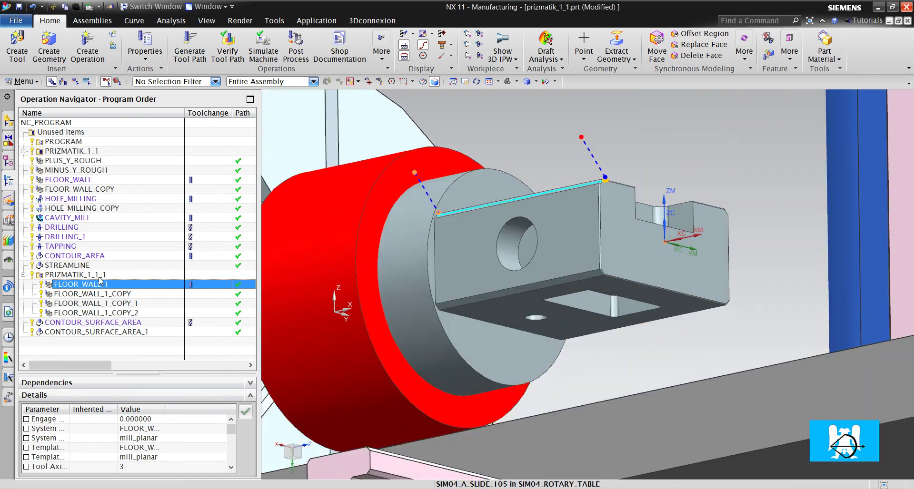
pyautogui.doubleClick(100, 283)
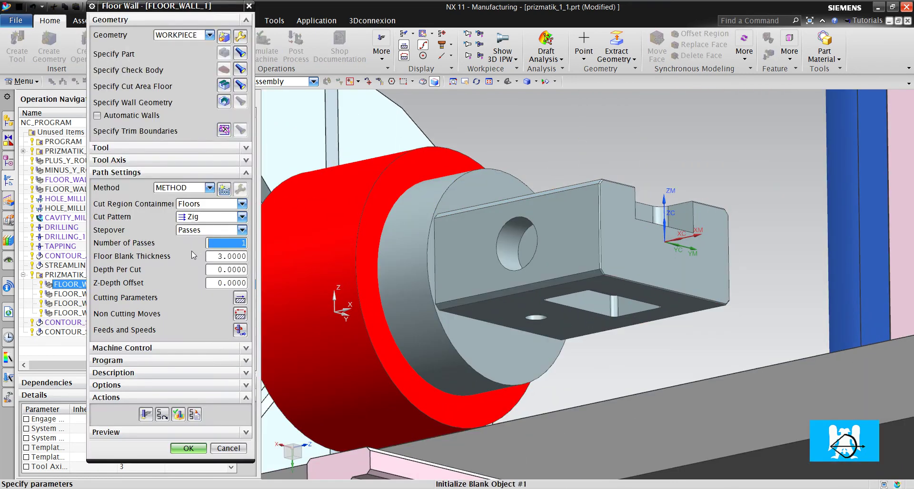
pyautogui.press('Escape')
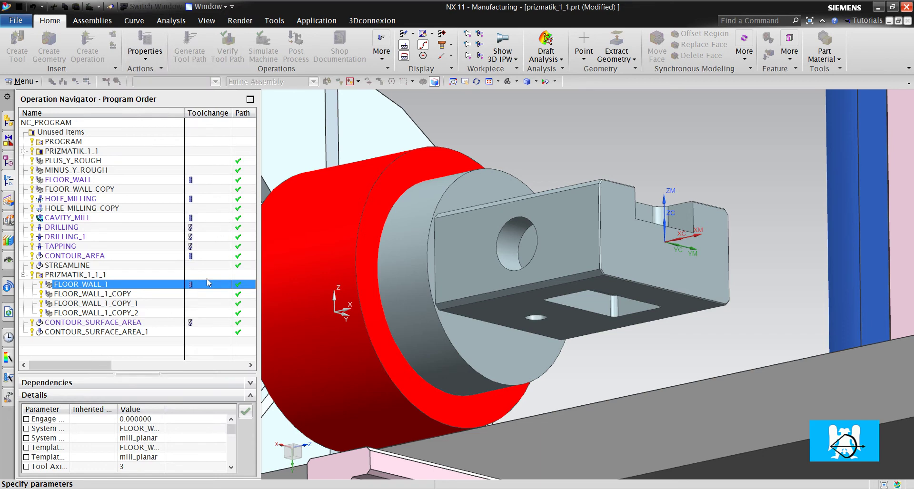
pyautogui.hotkey('ctrl', 'shift', 'n')
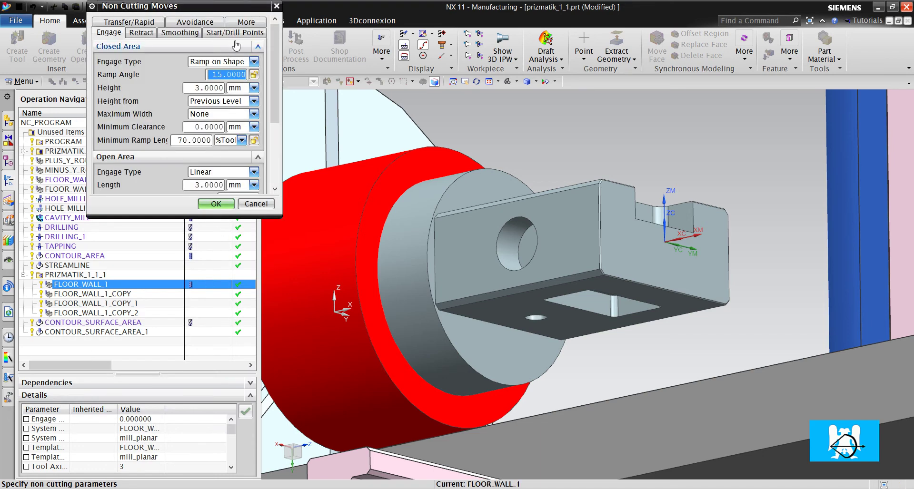
# Set FLOOR_WALL_1's Transfer/Rapid clearance option to Automatic Plane
pyautogui.click(129, 22)
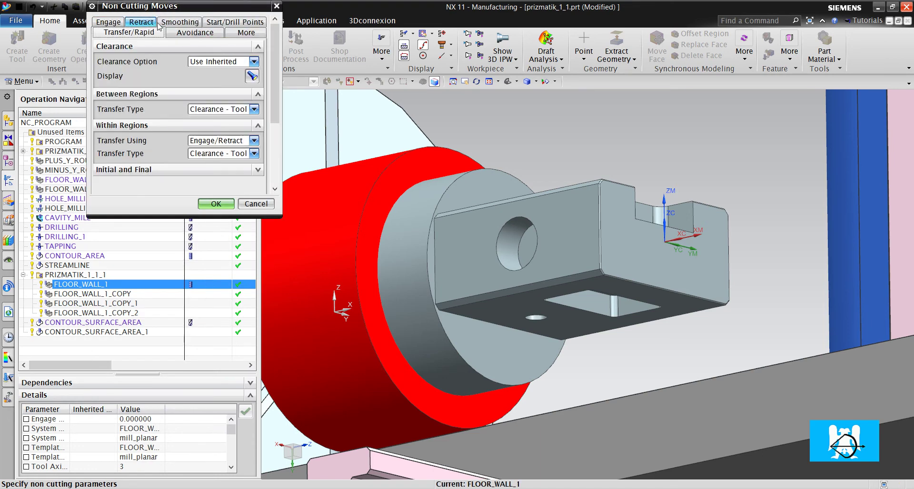
pyautogui.click(219, 61)
pyautogui.click(217, 90)
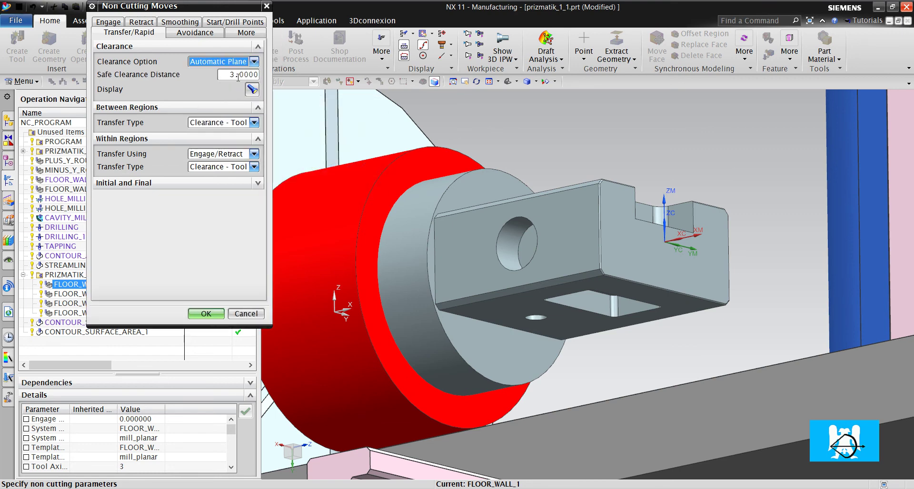
pyautogui.press('Tab')
# Enter 60 as the safe clearance distance, accept Non Cutting Moves, and regenerate the path
pyautogui.write('6')
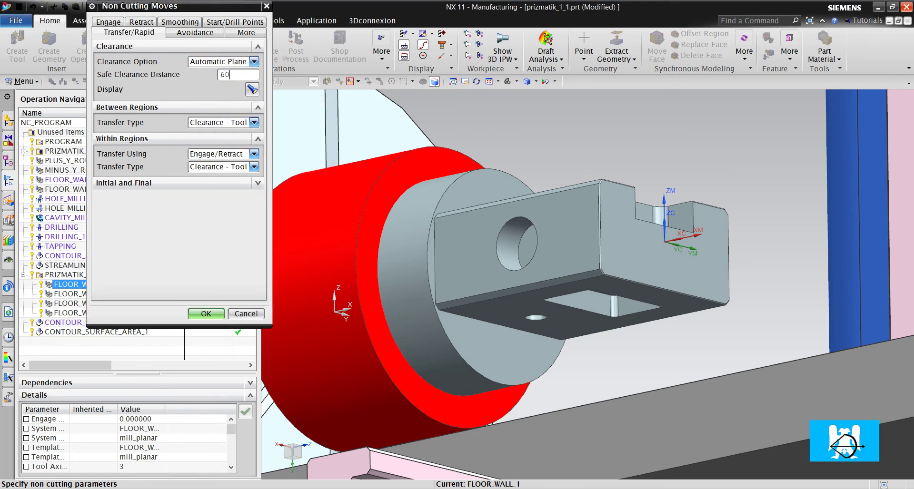
pyautogui.click(200, 318)
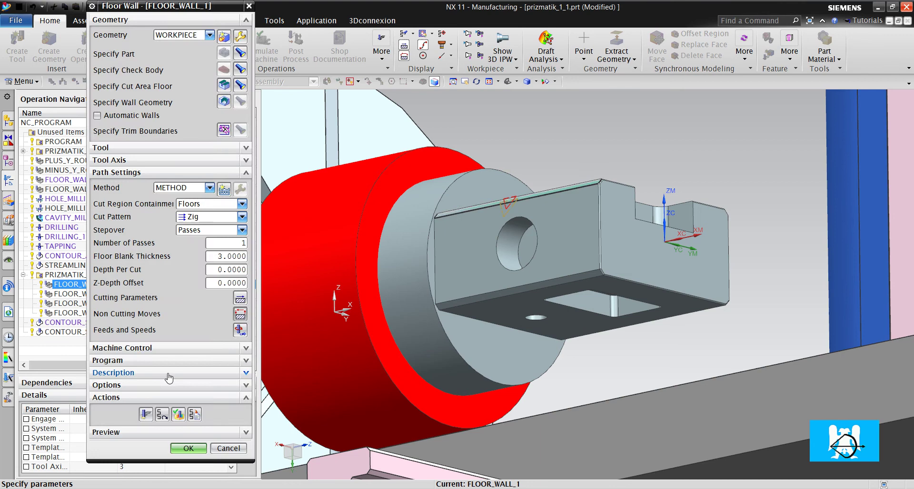
pyautogui.press('Return')
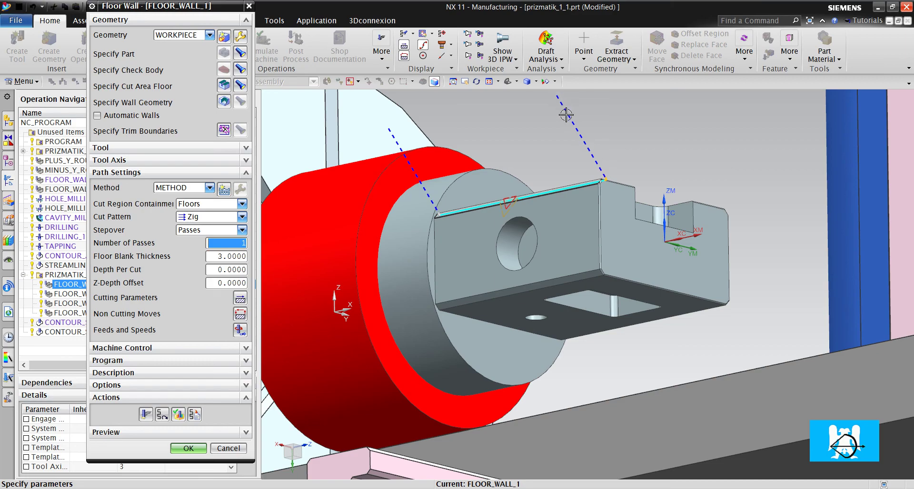
# Orbit and zoom around the part to check the regenerated retract and approach moves
pyautogui.scroll(-2, 642, 251)
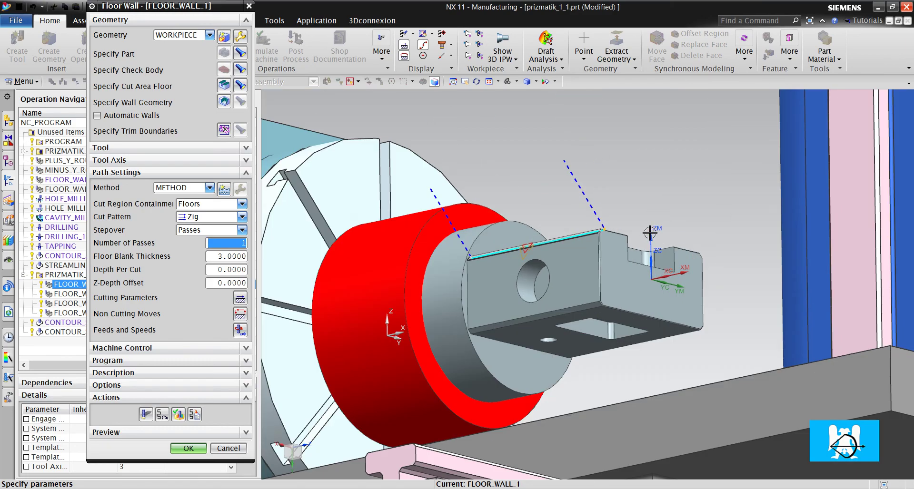
pyautogui.moveTo(639, 238)
pyautogui.mouseDown(button='middle')
pyautogui.moveTo(595, 269)
pyautogui.moveTo(604, 266)
pyautogui.mouseUp(button='middle')
pyautogui.scroll(2, 604, 265)
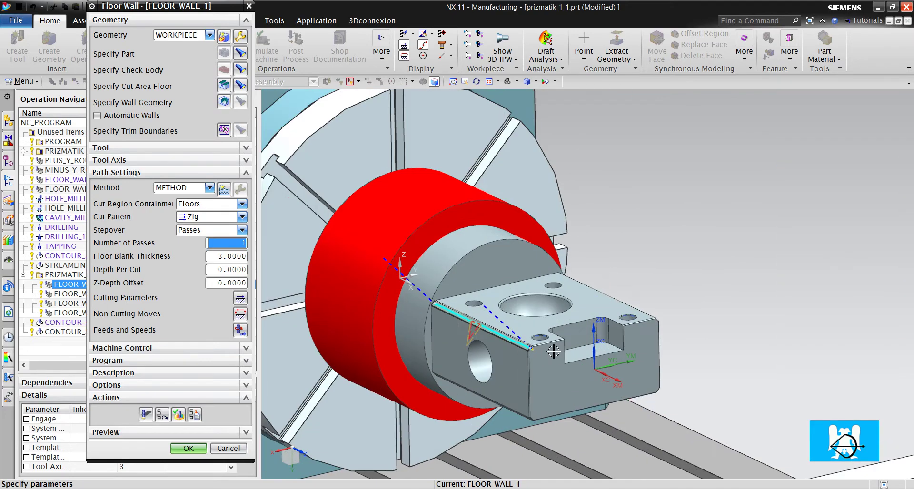
pyautogui.scroll(2, 538, 327)
pyautogui.scroll(-3, 557, 306)
pyautogui.scroll(3, 716, 296)
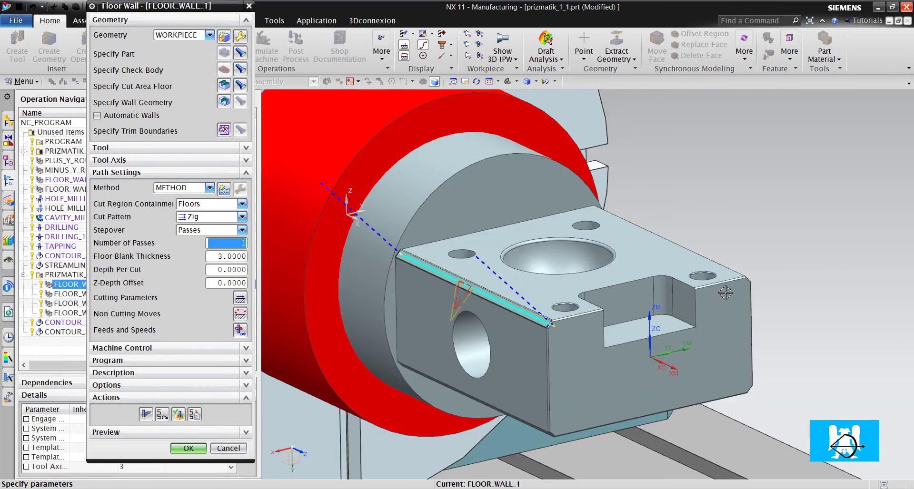
pyautogui.scroll(-3, 669, 312)
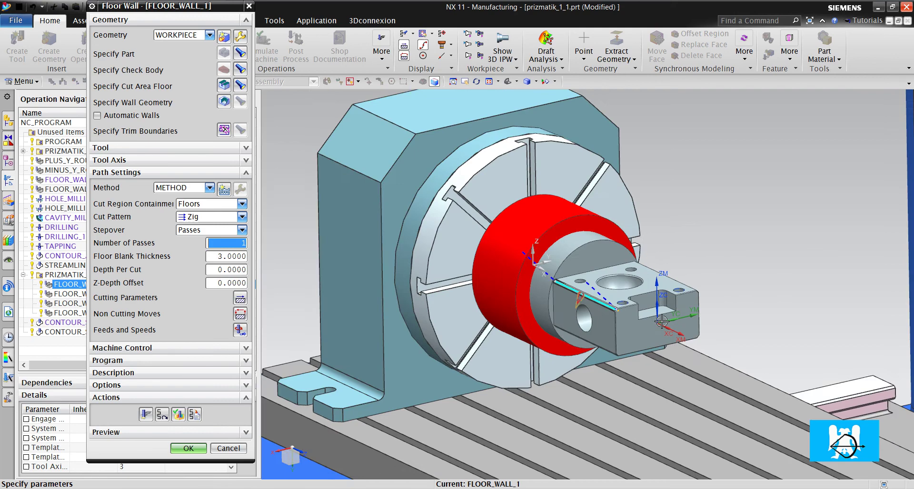
pyautogui.scroll(2, 668, 324)
pyautogui.scroll(-1, 491, 275)
pyautogui.moveTo(495, 284); pyautogui.dragTo(422, 325, button='middle')
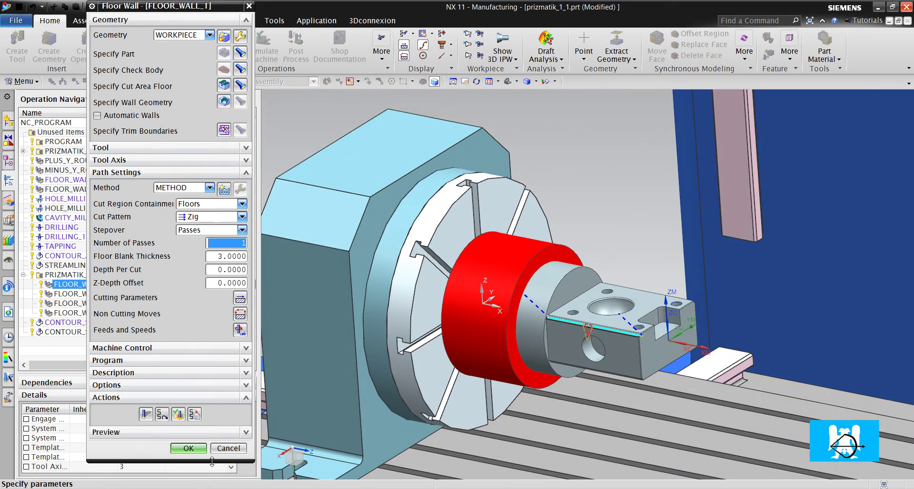
pyautogui.click(189, 448)
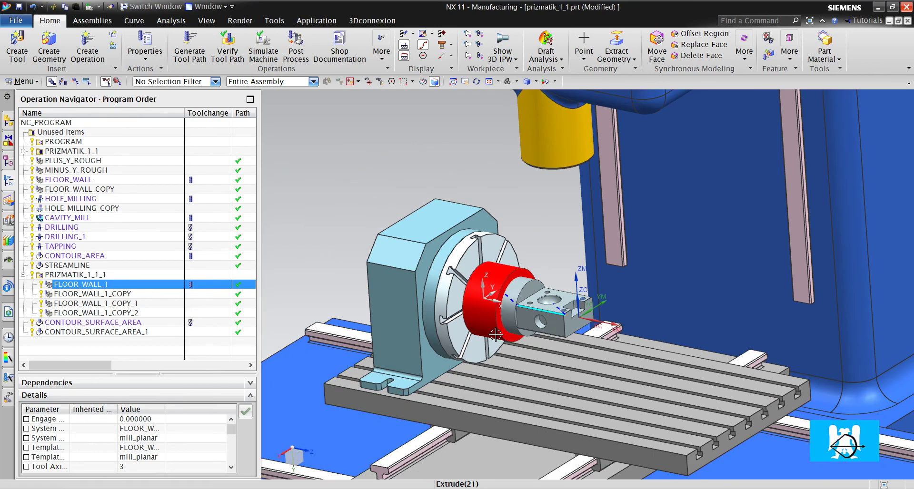
pyautogui.scroll(-2, 490, 295)
pyautogui.moveTo(494, 354)
pyautogui.mouseDown(button='middle')
pyautogui.moveTo(526, 387)
pyautogui.moveTo(519, 356)
pyautogui.mouseUp(button='middle')
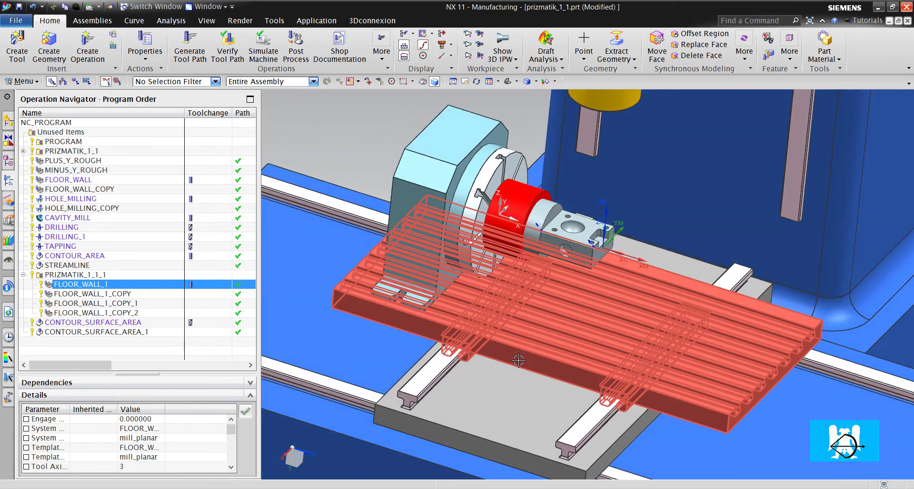
pyautogui.scroll(-3, 514, 364)
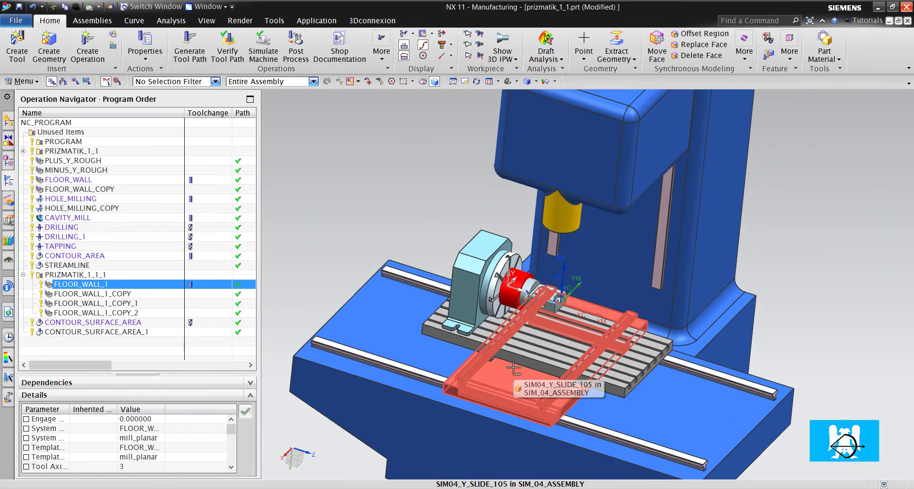